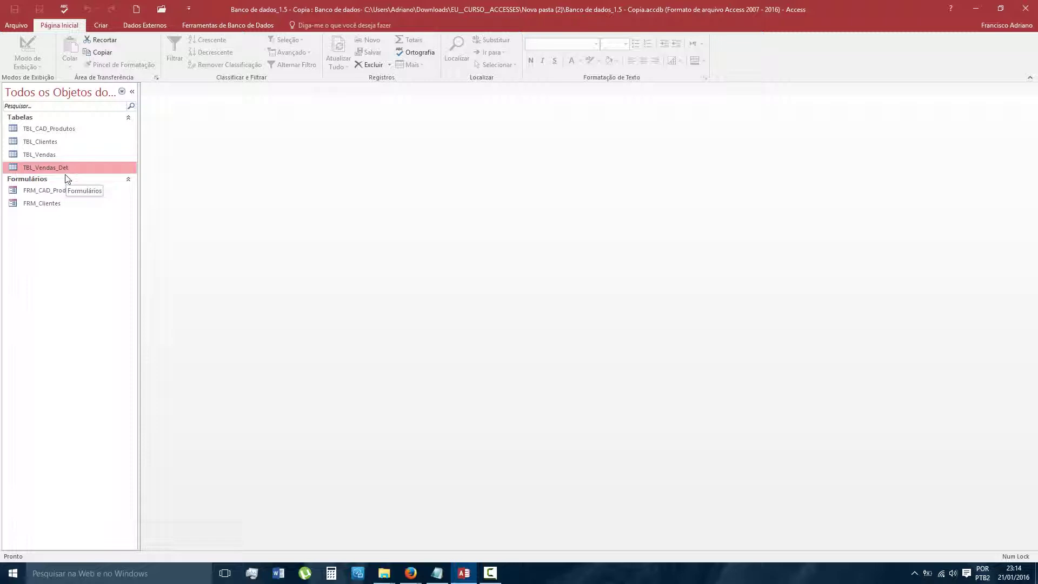
Create a new form in Design view and enlarge its Detalhe section in width and height.
{"action": "left_click", "coordinate": [103, 25]}
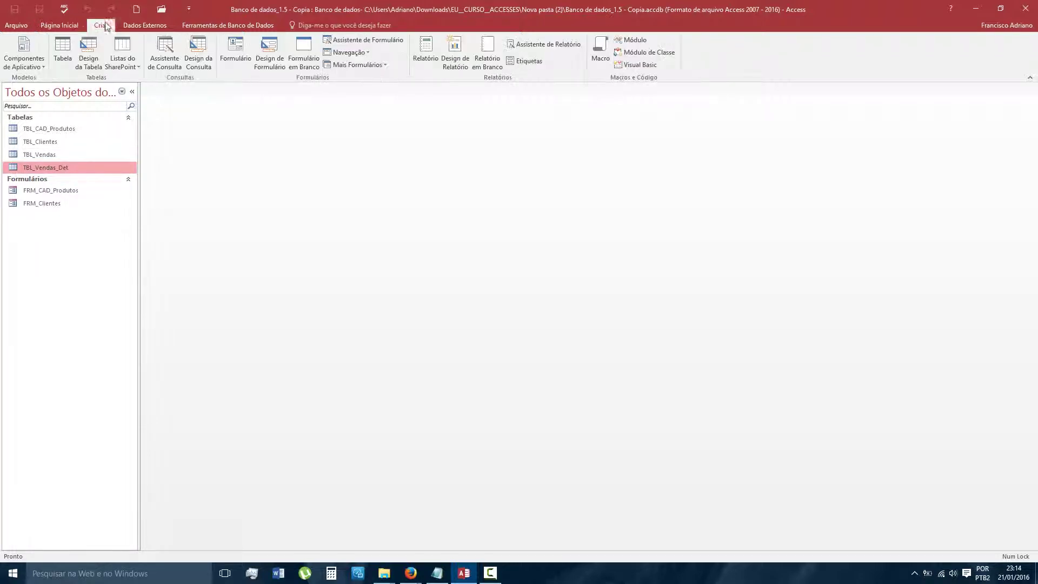
{"action": "left_click", "coordinate": [265, 64]}
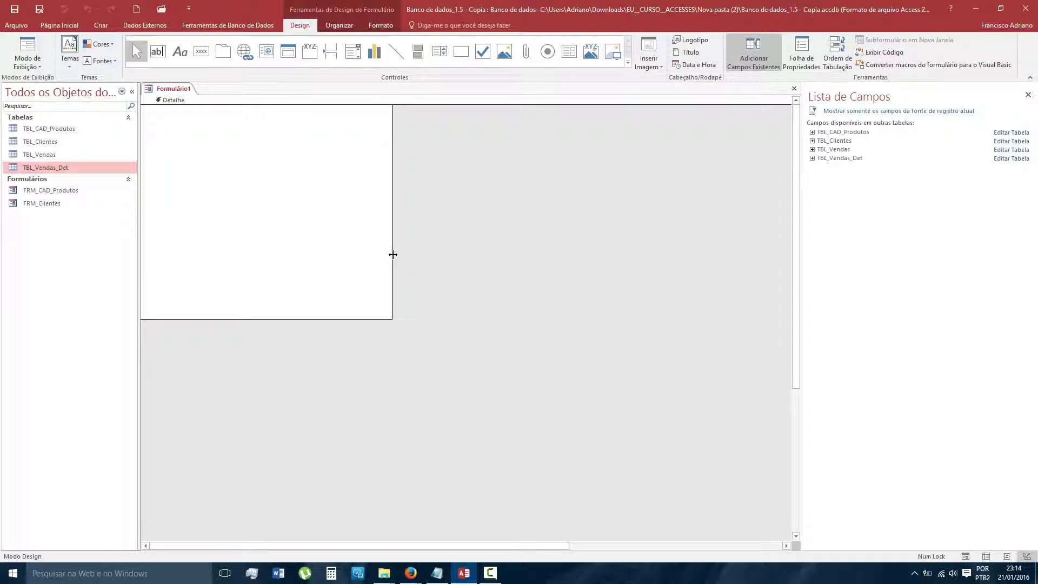
{"action": "left_click_drag", "start_coordinate": [393, 255], "coordinate": [685, 260]}
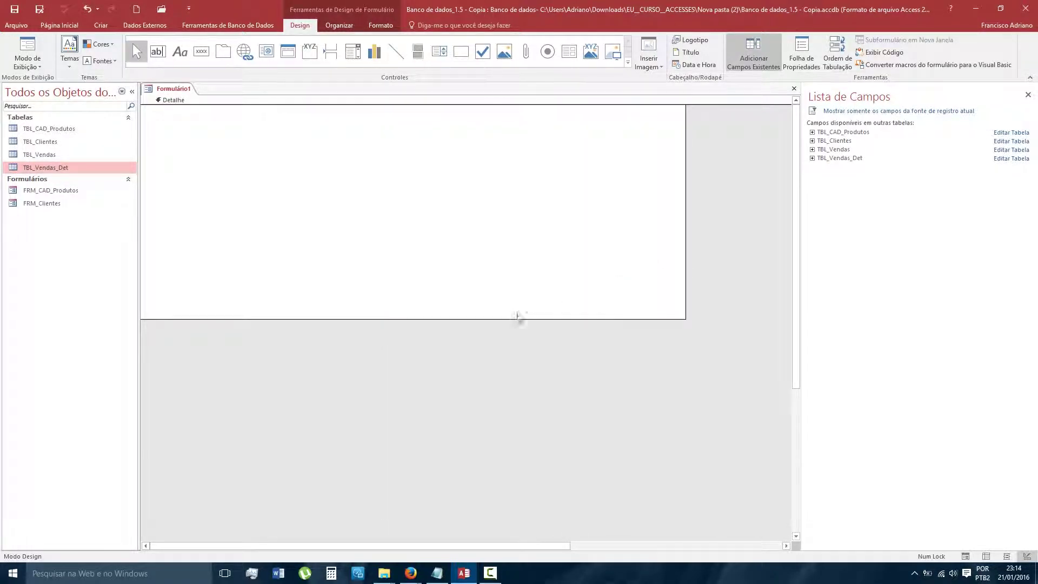
{"action": "left_click_drag", "start_coordinate": [516, 319], "coordinate": [511, 423]}
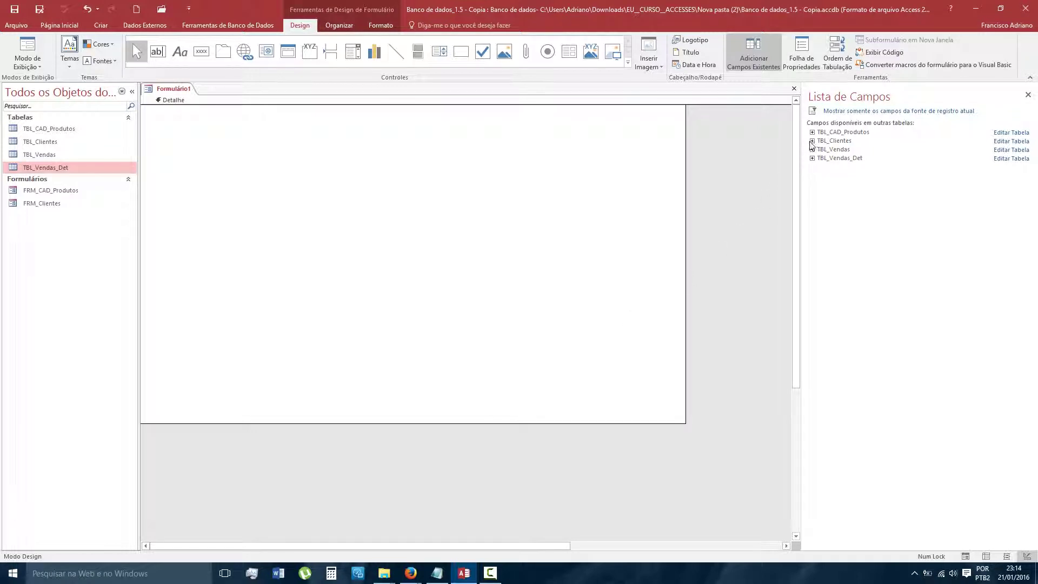
Add the ID_Vendas, Data Venda and Cliente fields from TBL_Vendas to the form.
{"action": "left_click", "coordinate": [813, 150]}
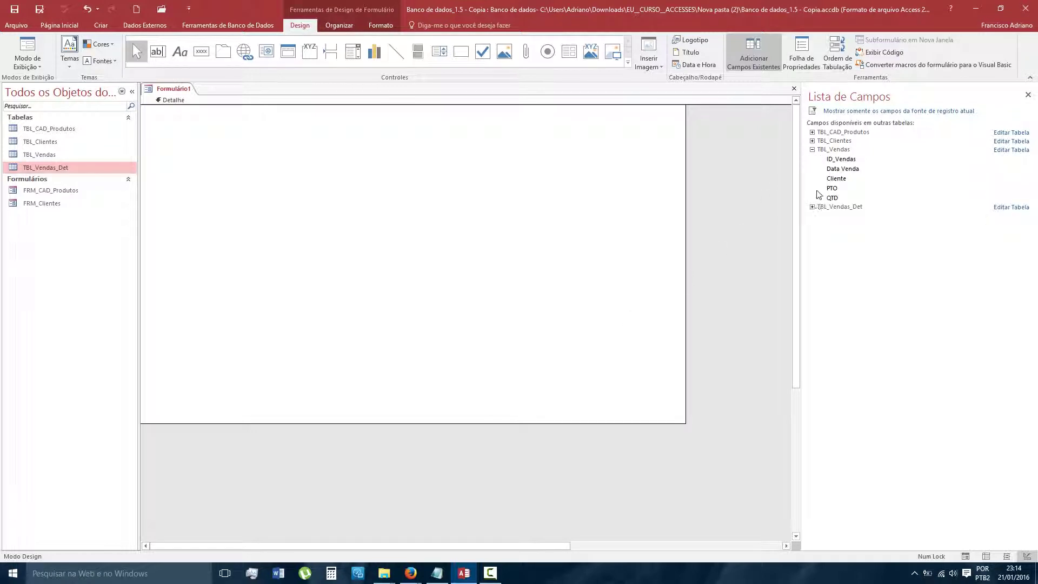
{"action": "double_click", "coordinate": [839, 160]}
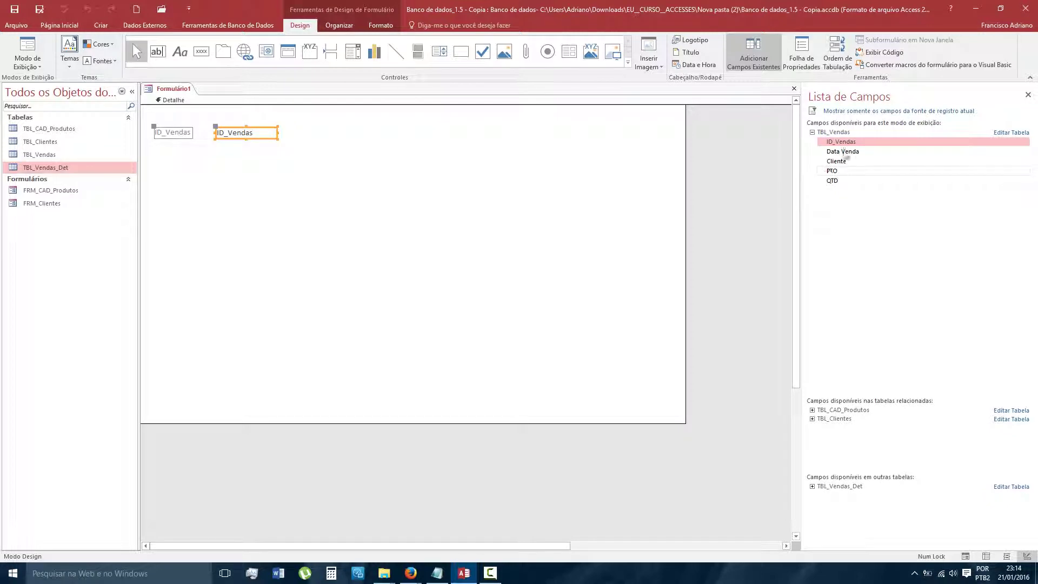
{"action": "left_click_drag", "start_coordinate": [842, 152], "coordinate": [844, 153]}
{"action": "double_click", "coordinate": [843, 152]}
{"action": "double_click", "coordinate": [836, 161]}
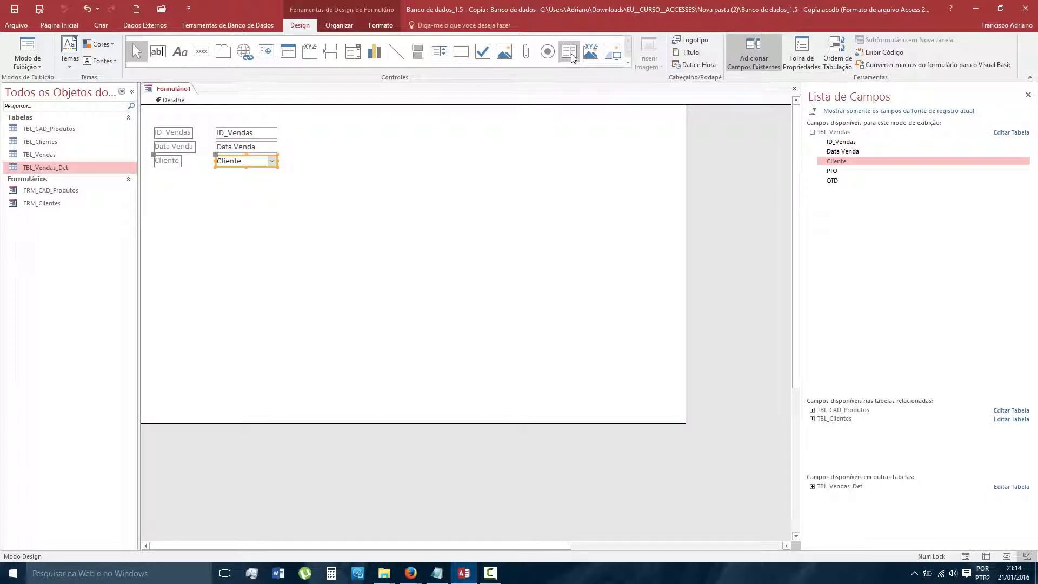
{"action": "left_click", "coordinate": [17, 155]}
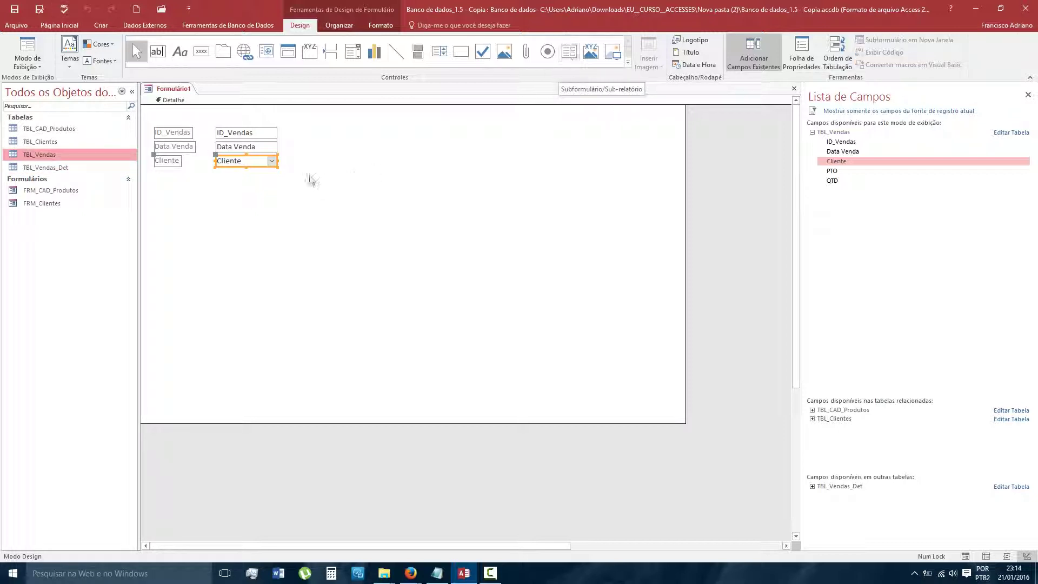
{"action": "left_click", "coordinate": [303, 172]}
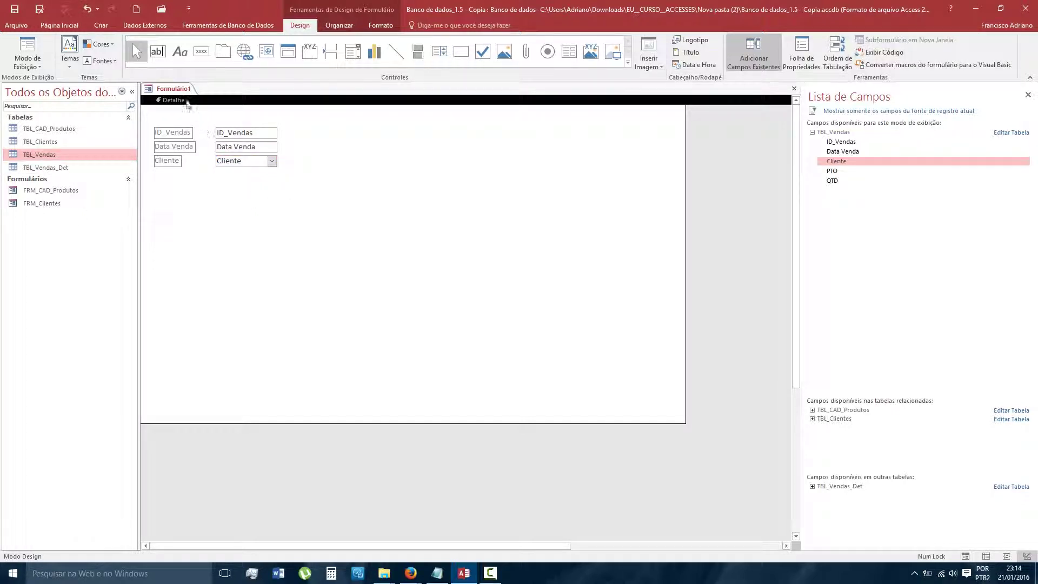
Save the form as FRM_Vendas_Det.
{"action": "right_click", "coordinate": [179, 88]}
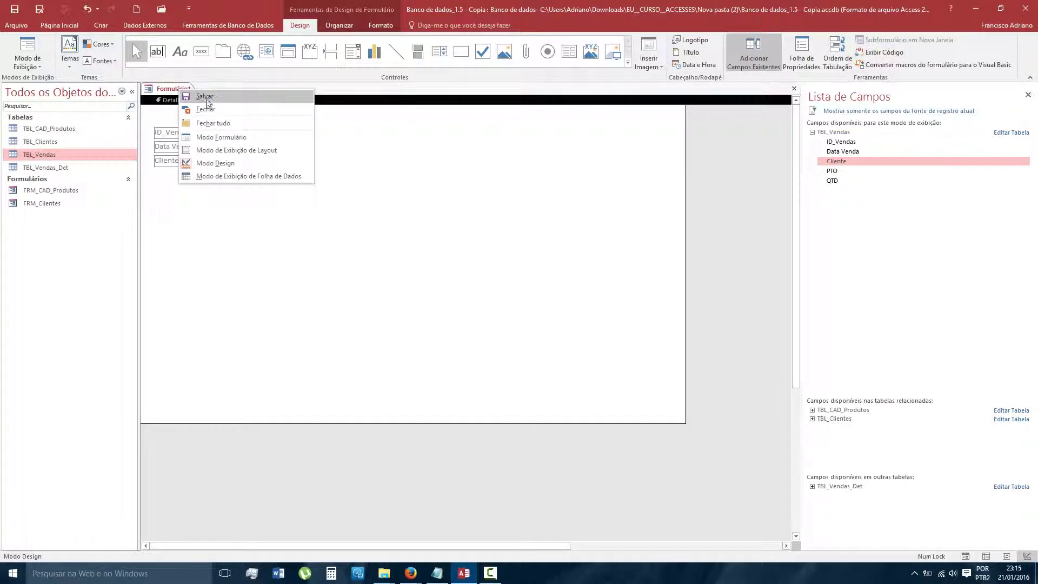
{"action": "left_click", "coordinate": [204, 96]}
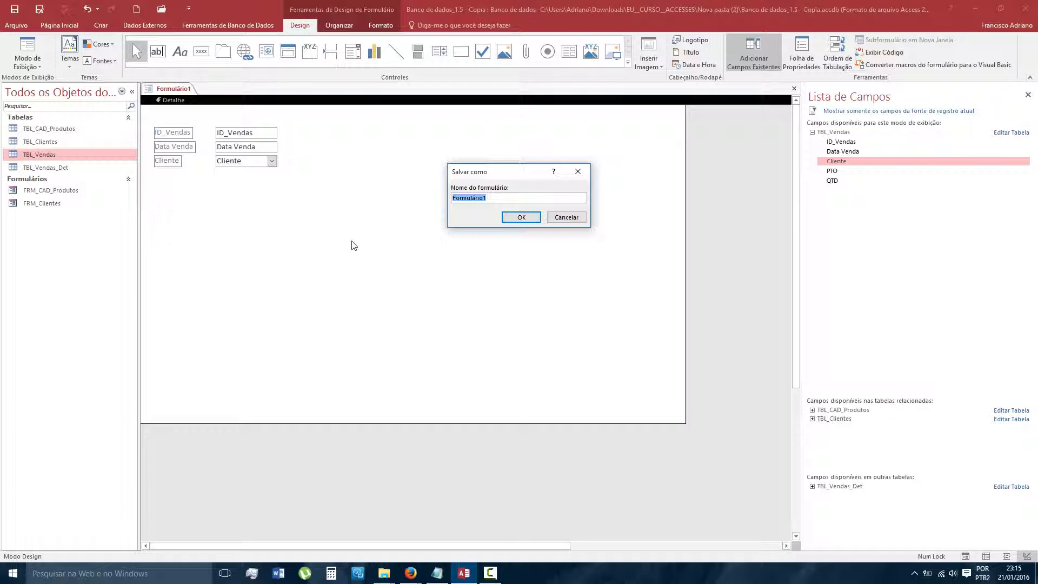
{"action": "type", "text": "FRM_Vendas_Det"}
{"action": "left_click", "coordinate": [514, 219]}
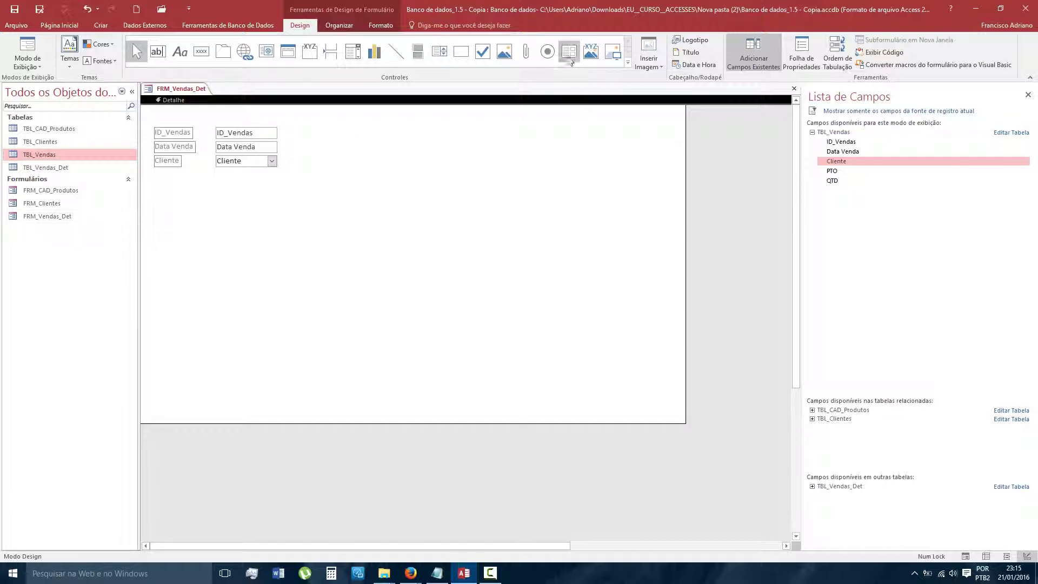
Insert a subform below the Cliente field, based on existing tables, with all fields of TBL_Vendas_Det.
{"action": "left_click", "coordinate": [571, 60]}
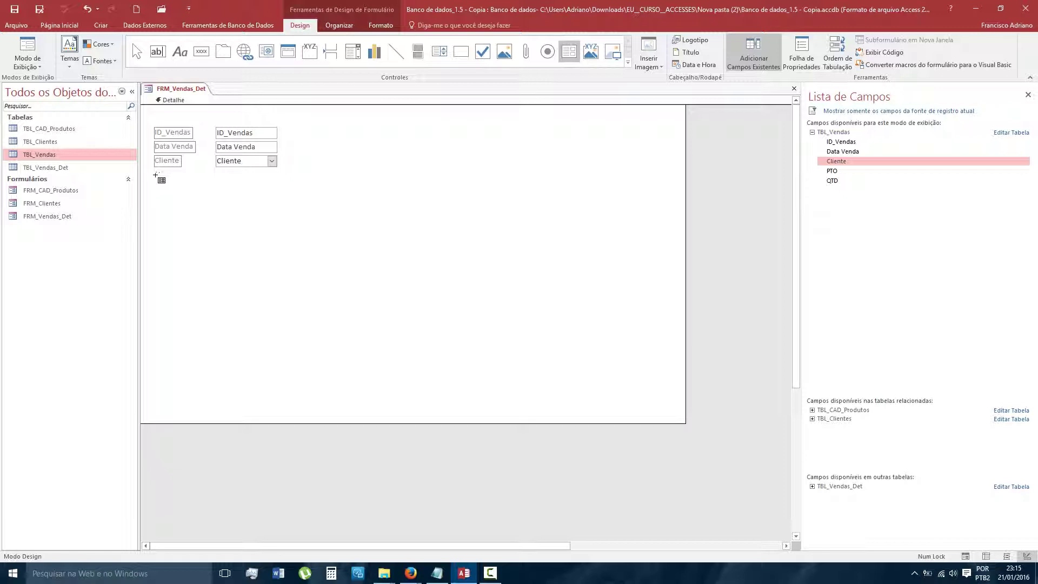
{"action": "left_click_drag", "start_coordinate": [155, 175], "coordinate": [610, 360]}
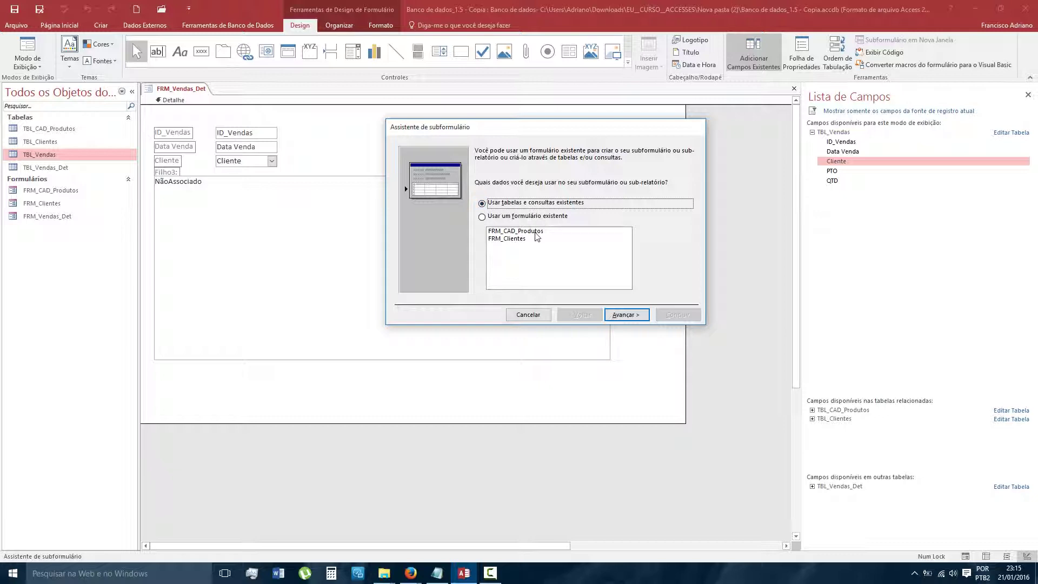
{"action": "left_click", "coordinate": [628, 318]}
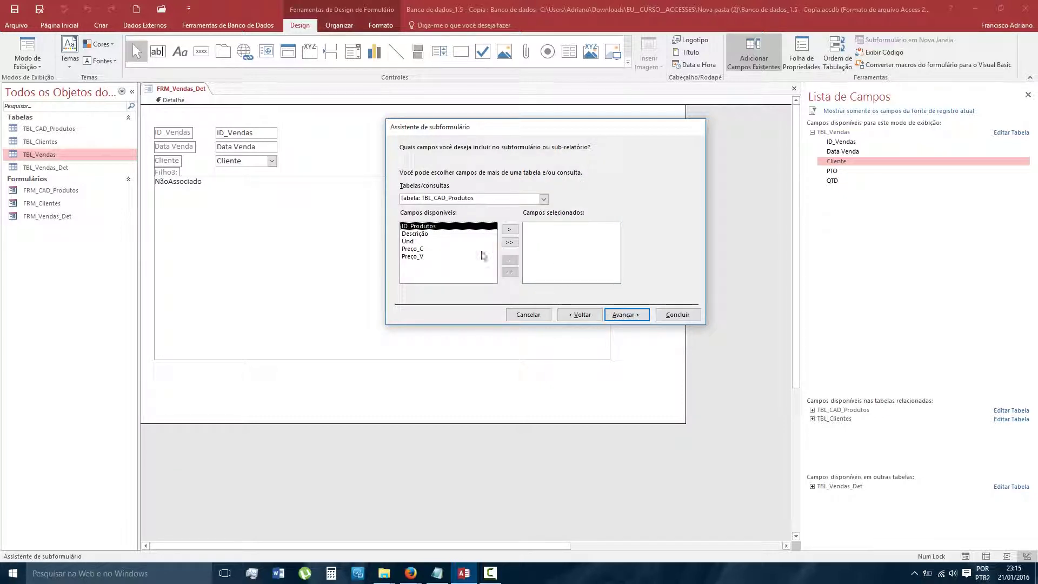
{"action": "left_click", "coordinate": [544, 200]}
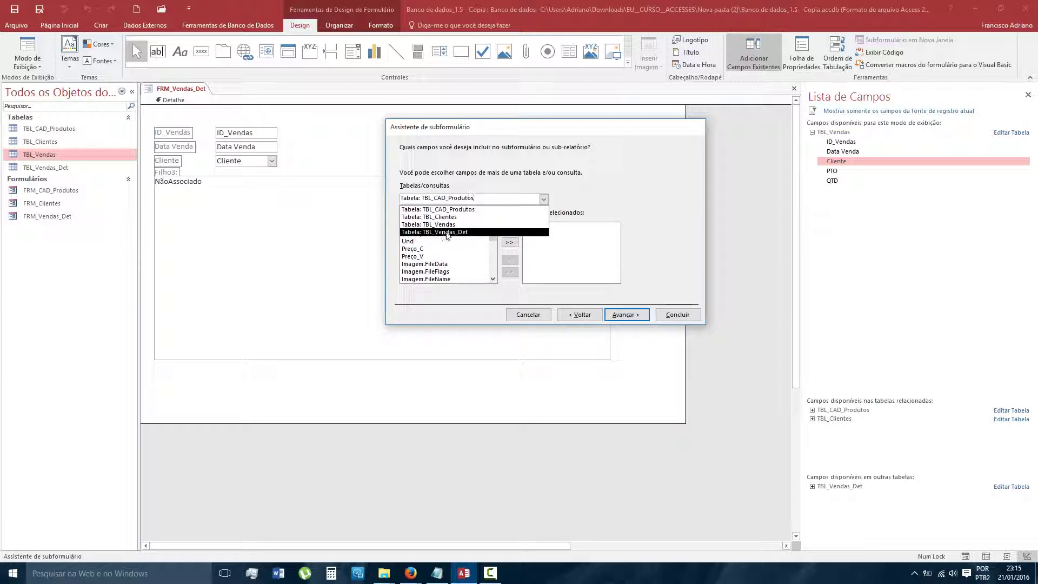
{"action": "left_click", "coordinate": [446, 232]}
{"action": "left_click", "coordinate": [510, 244]}
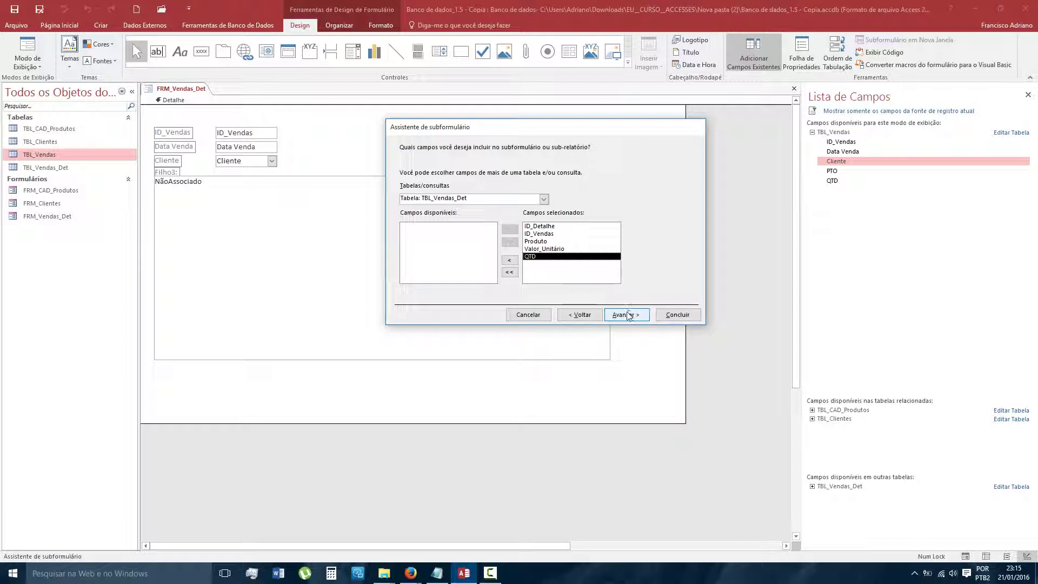
{"action": "left_click", "coordinate": [627, 315]}
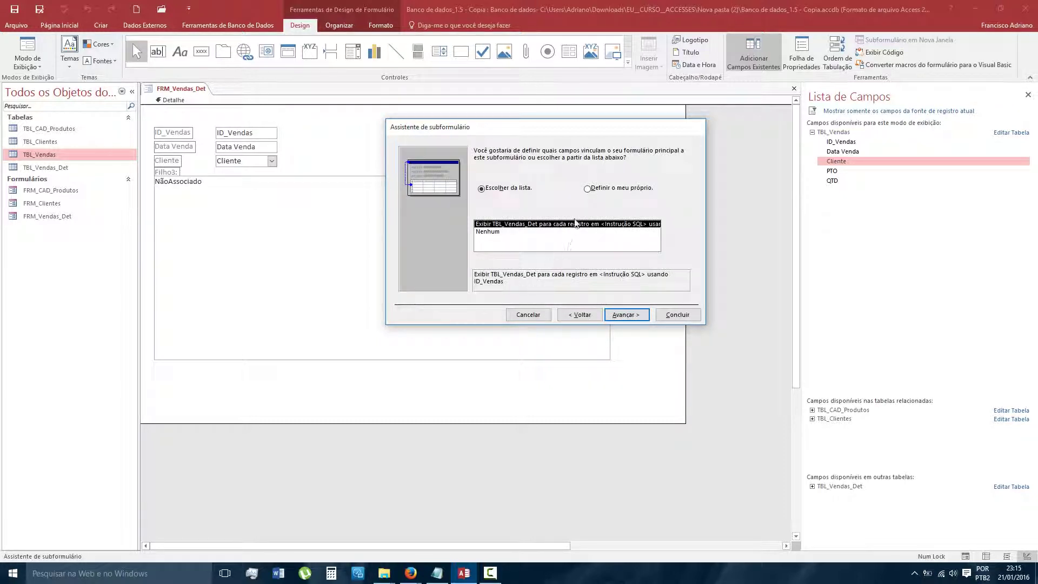
Define a custom link between the main form's ID_Vendas and the subform's ID_Vendas.
{"action": "left_click", "coordinate": [589, 190]}
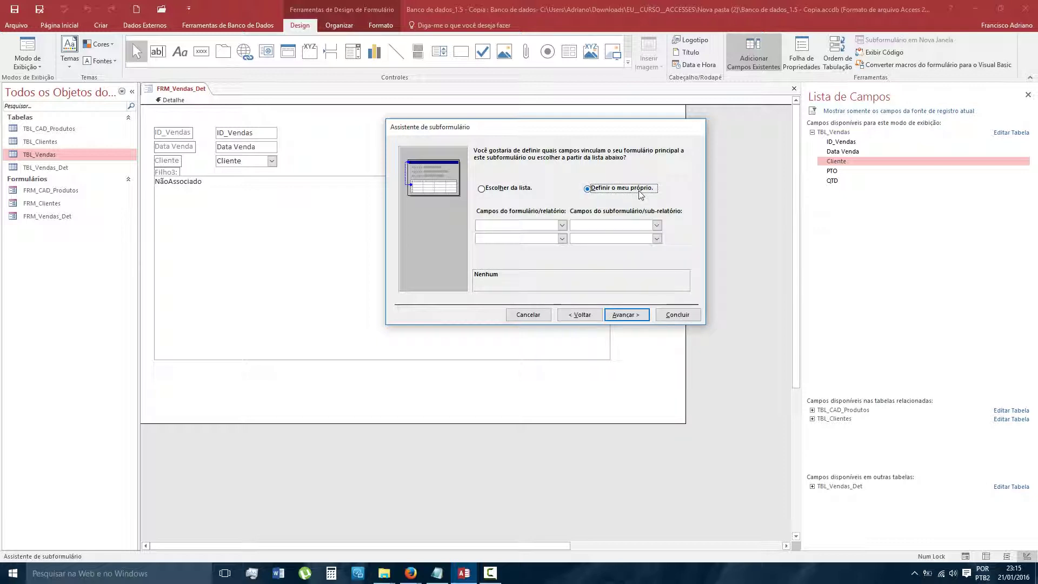
{"action": "left_click", "coordinate": [563, 225]}
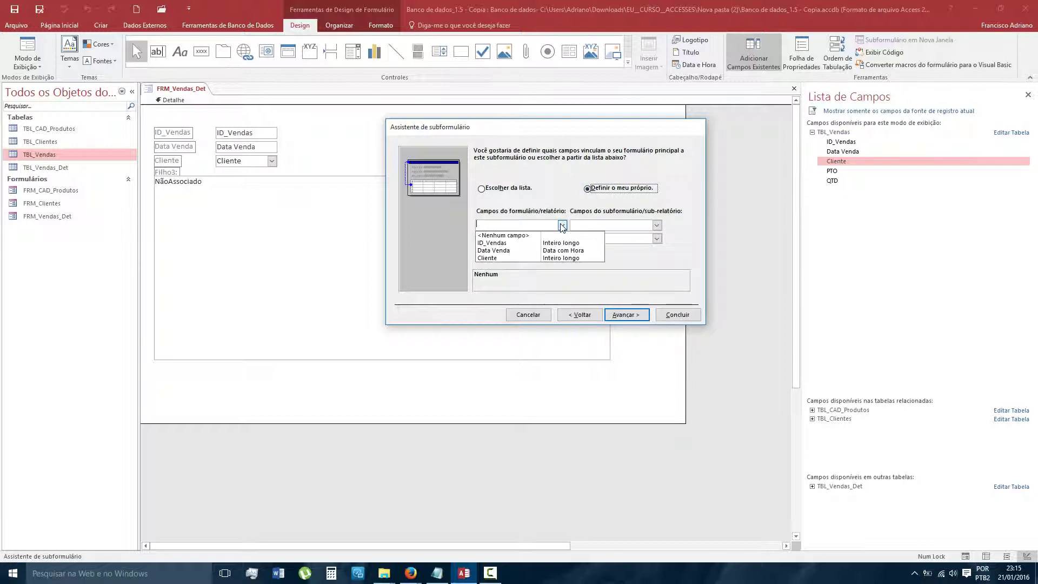
{"action": "left_click", "coordinate": [503, 243]}
{"action": "left_click", "coordinate": [657, 225]}
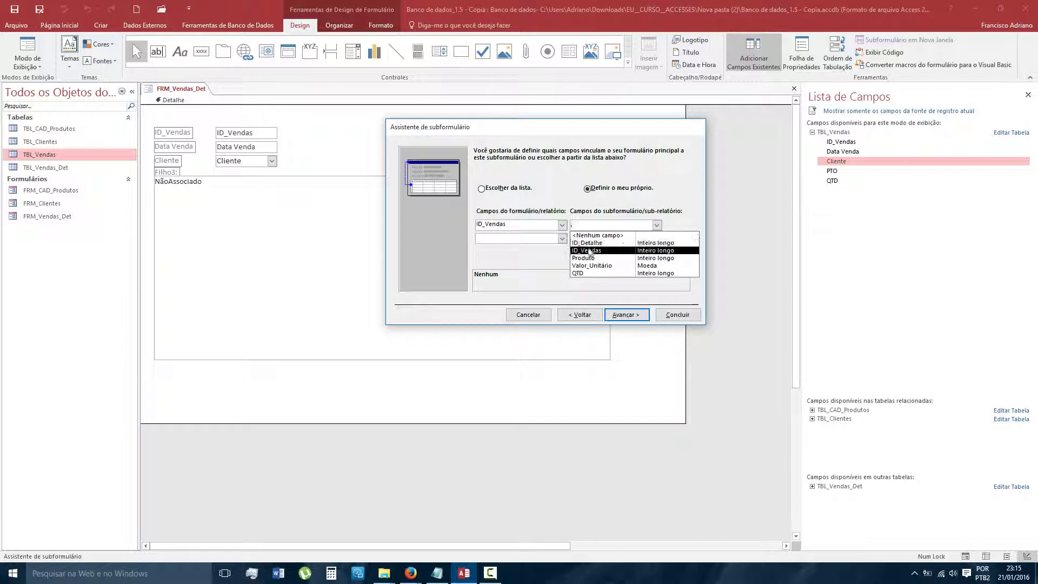
{"action": "left_click", "coordinate": [592, 253]}
{"action": "left_click", "coordinate": [625, 314]}
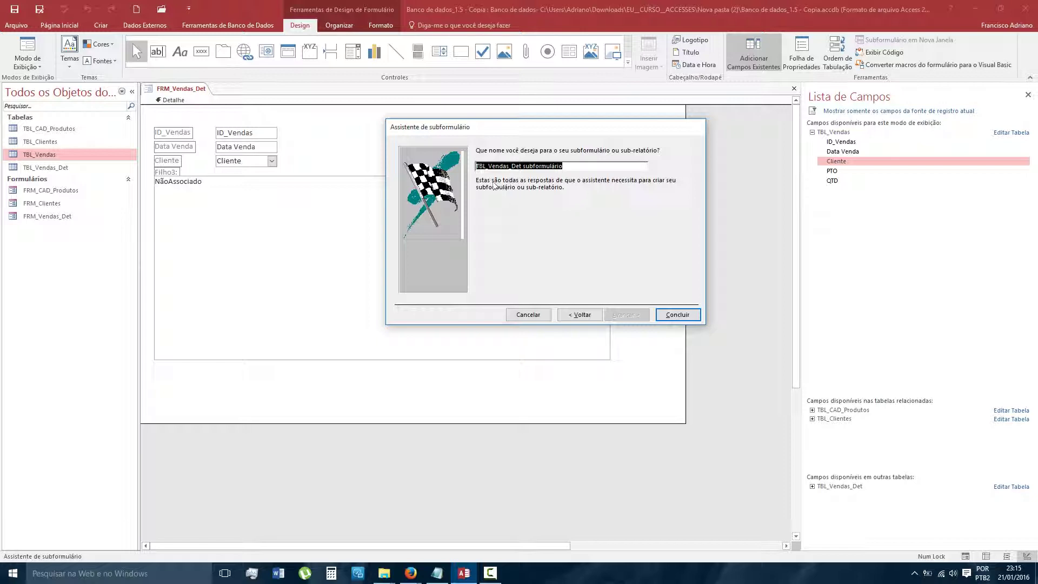
Name the subform FRM_Vendas_Det subformulário and finish the subform wizard.
{"action": "left_click", "coordinate": [486, 166]}
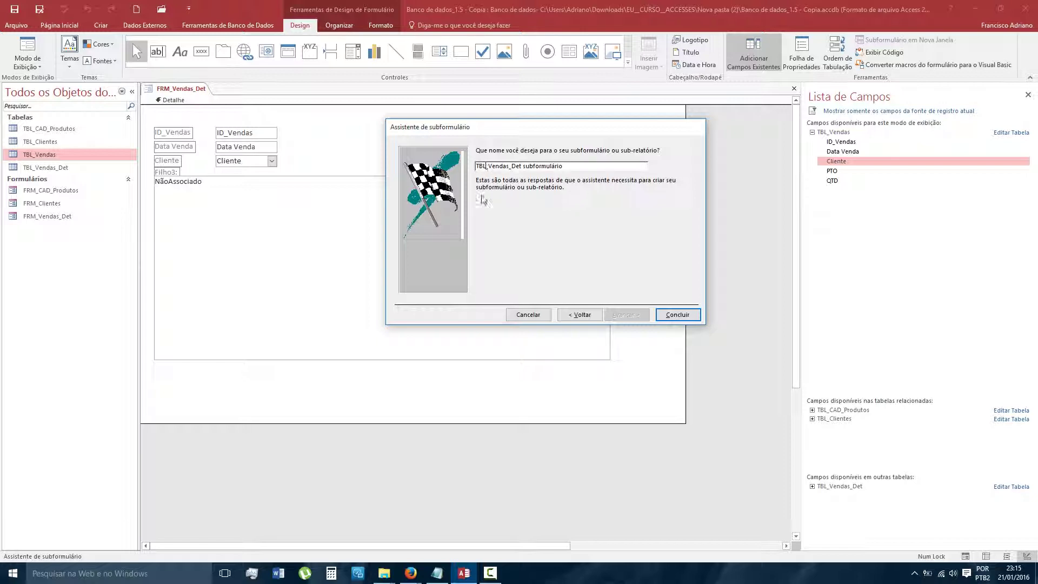
{"action": "key", "text": "BackSpace"}
{"action": "key", "text": "BackSpace"}
{"action": "key", "text": "BackSpace"}
{"action": "type", "text": "FRM"}
{"action": "left_click", "coordinate": [672, 313]}
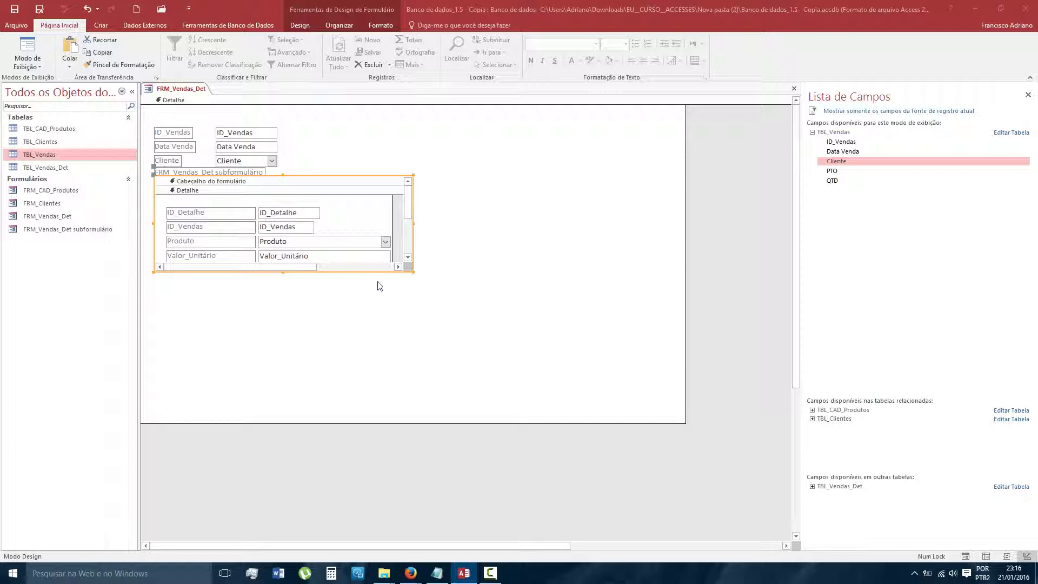
Enlarge the subform so its detail fields fit inside it, and display the form in Form view.
{"action": "left_click_drag", "start_coordinate": [412, 272], "coordinate": [559, 330]}
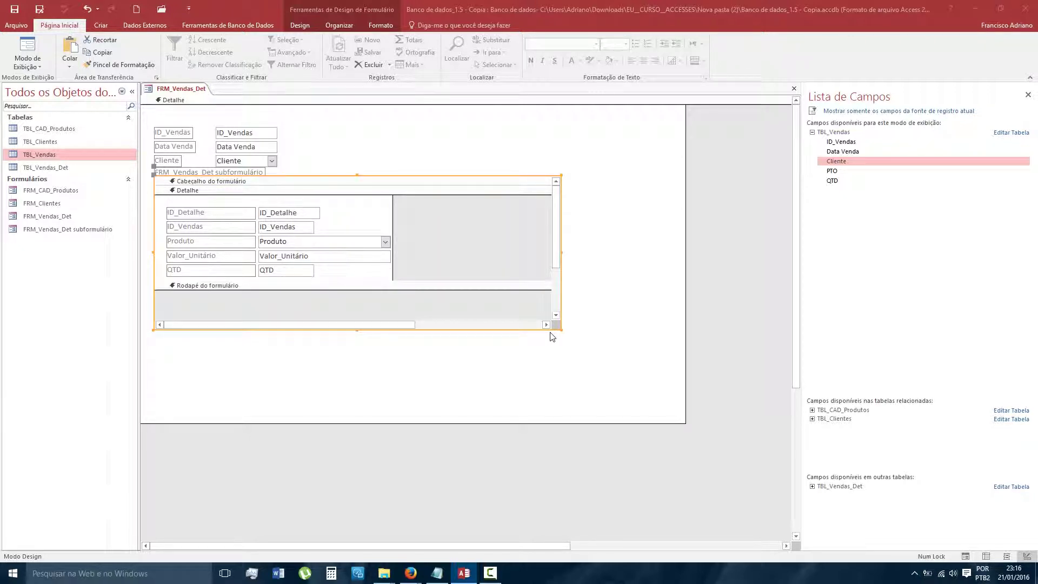
{"action": "left_click_drag", "start_coordinate": [558, 326], "coordinate": [558, 298]}
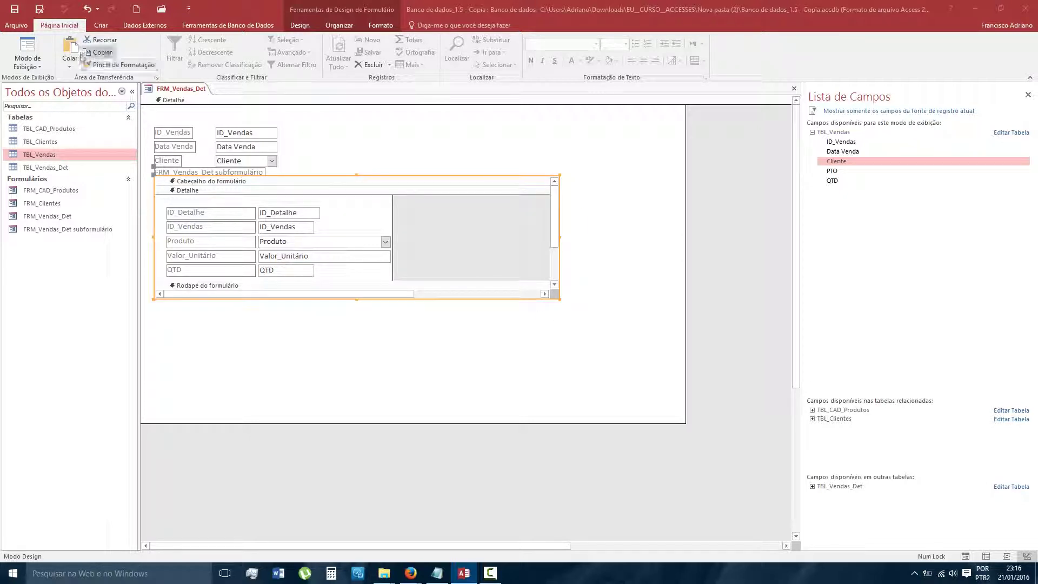
{"action": "left_click", "coordinate": [36, 67]}
{"action": "left_click", "coordinate": [41, 84]}
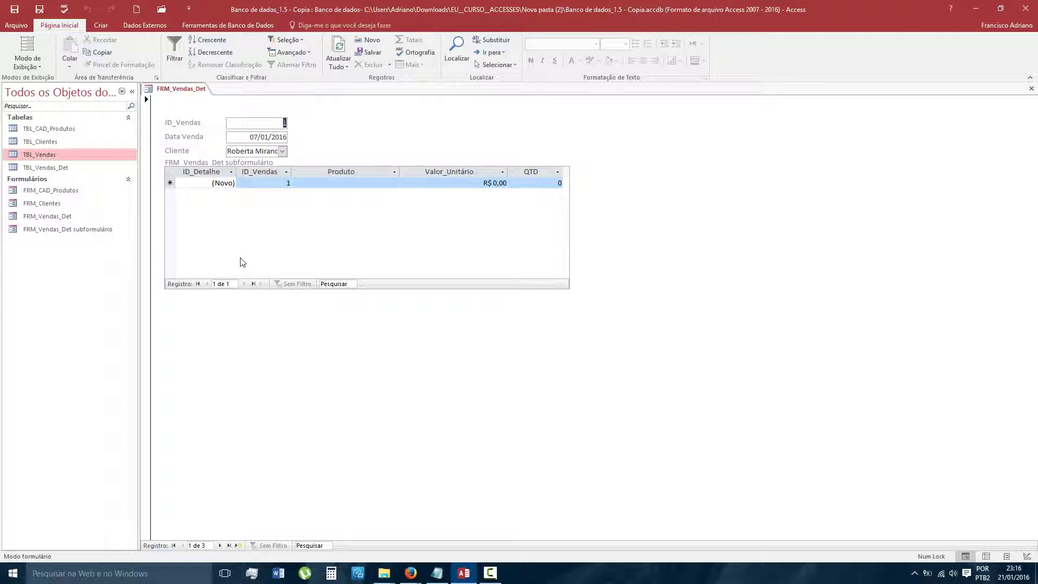
Add a new sale record with Data Venda 30/01/2016 and the first customer in the Cliente list.
{"action": "left_click", "coordinate": [238, 546]}
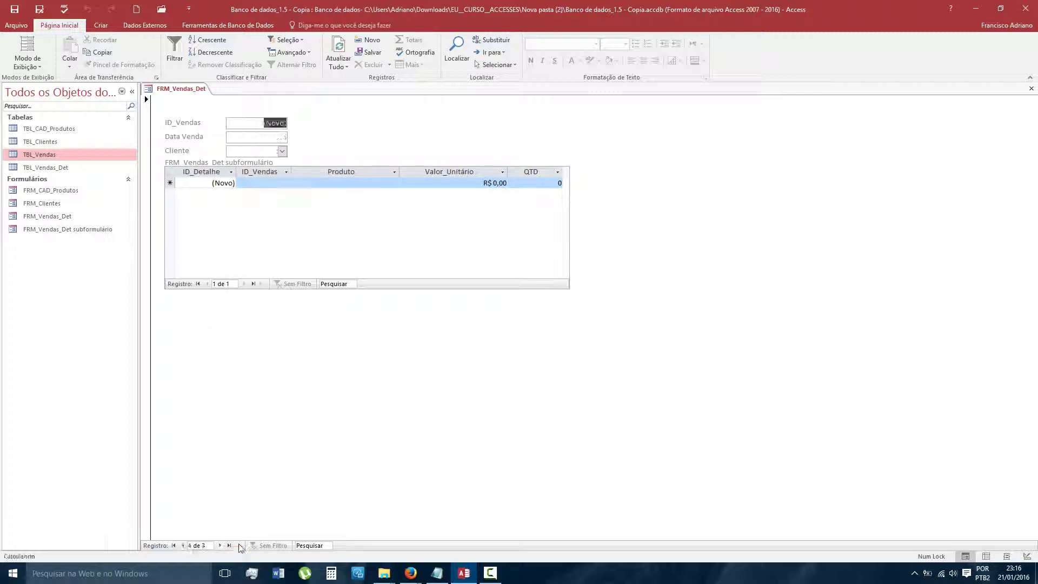
{"action": "left_click", "coordinate": [268, 138]}
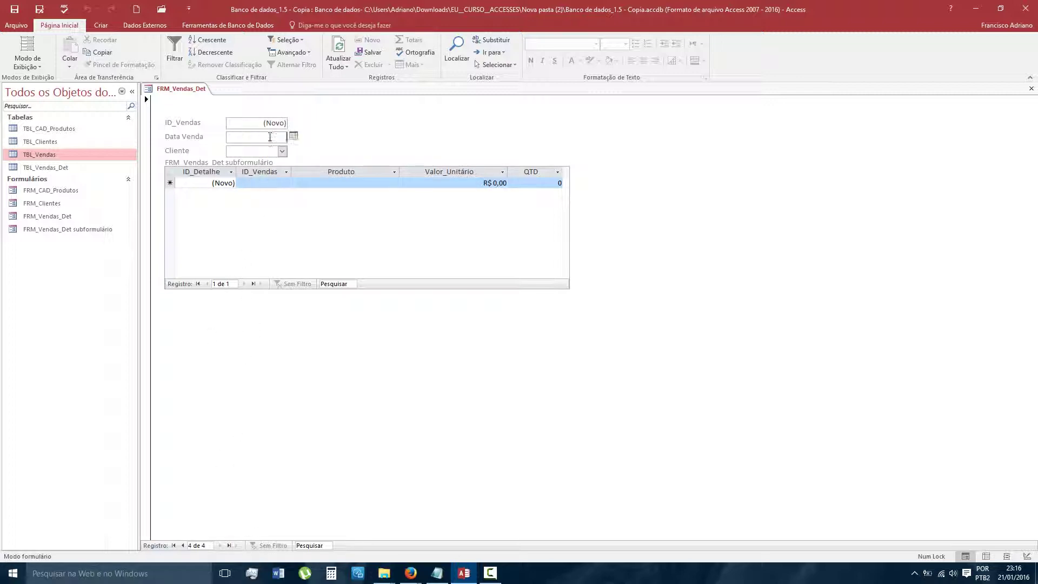
{"action": "left_click", "coordinate": [294, 136]}
{"action": "left_click", "coordinate": [286, 201]}
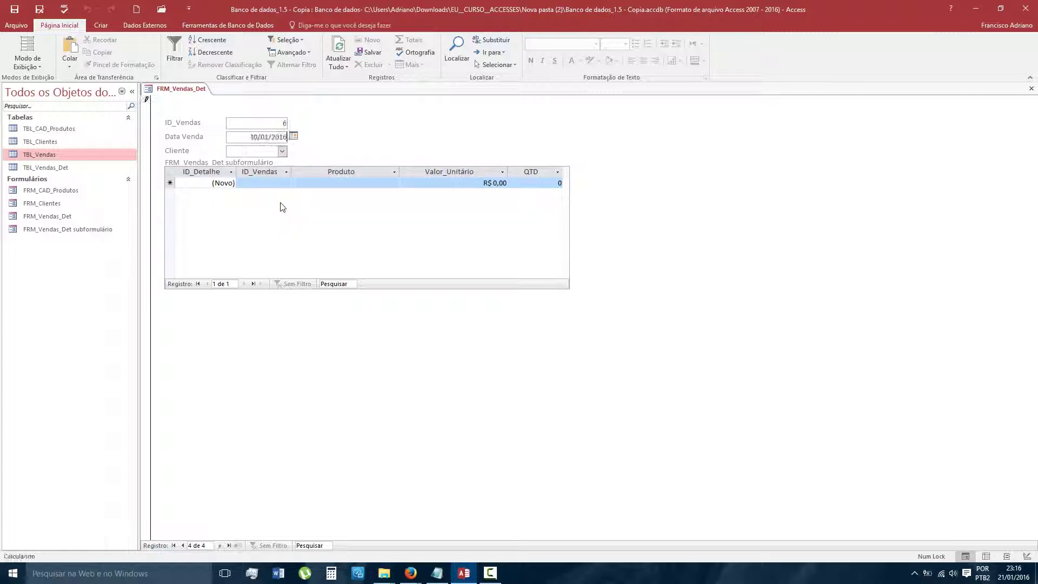
{"action": "left_click", "coordinate": [282, 151]}
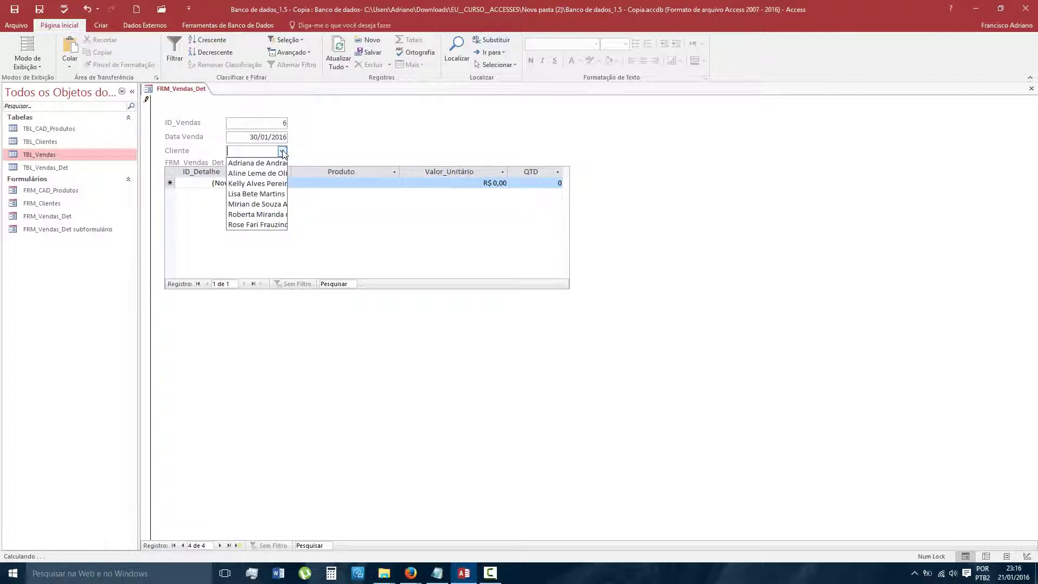
{"action": "left_click", "coordinate": [250, 163]}
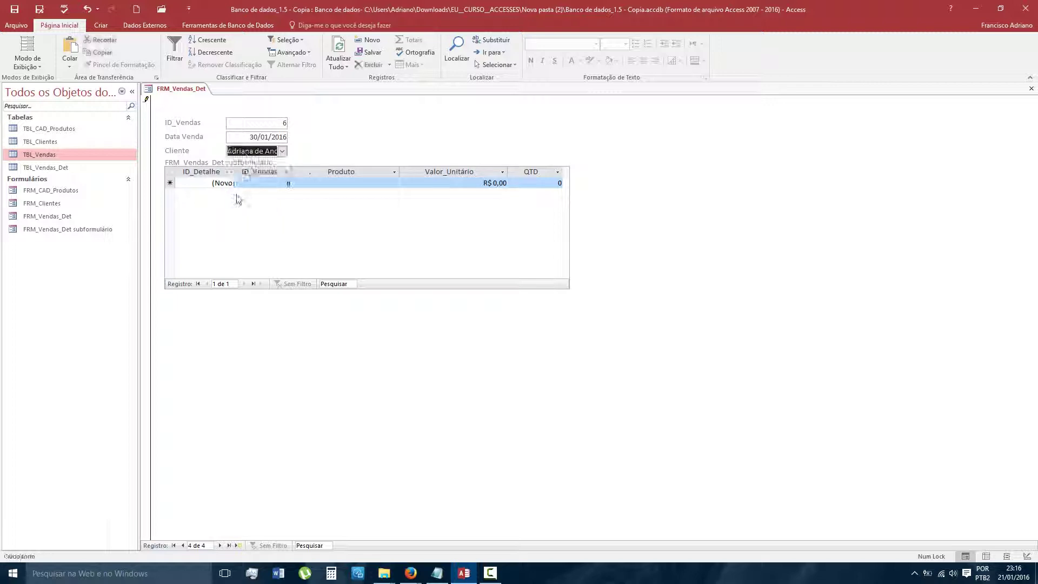
Choose Mosaico Amarelo as the Produto in the first detail row of the new sale.
{"action": "left_click", "coordinate": [349, 184]}
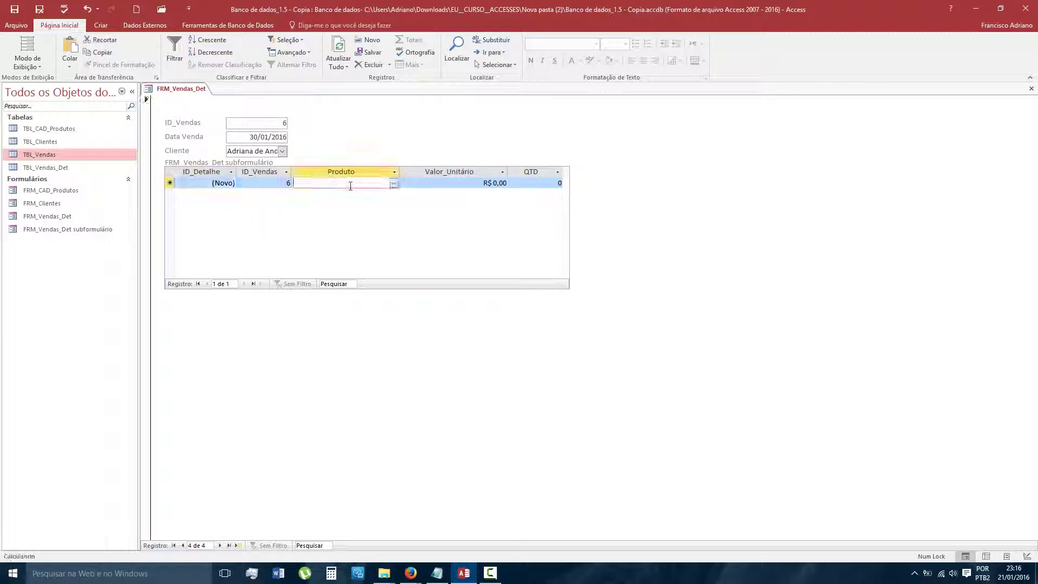
{"action": "left_click", "coordinate": [394, 183]}
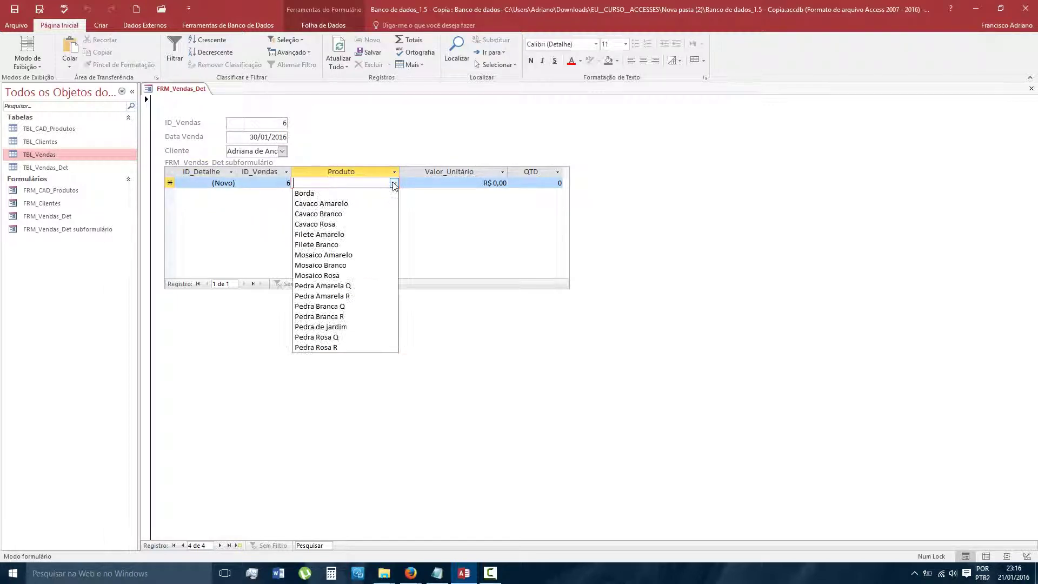
{"action": "left_click", "coordinate": [327, 255]}
Set the Mosaico Amarelo row's Valor_Unitário to 50 and QTD to 3.
{"action": "left_click", "coordinate": [465, 182]}
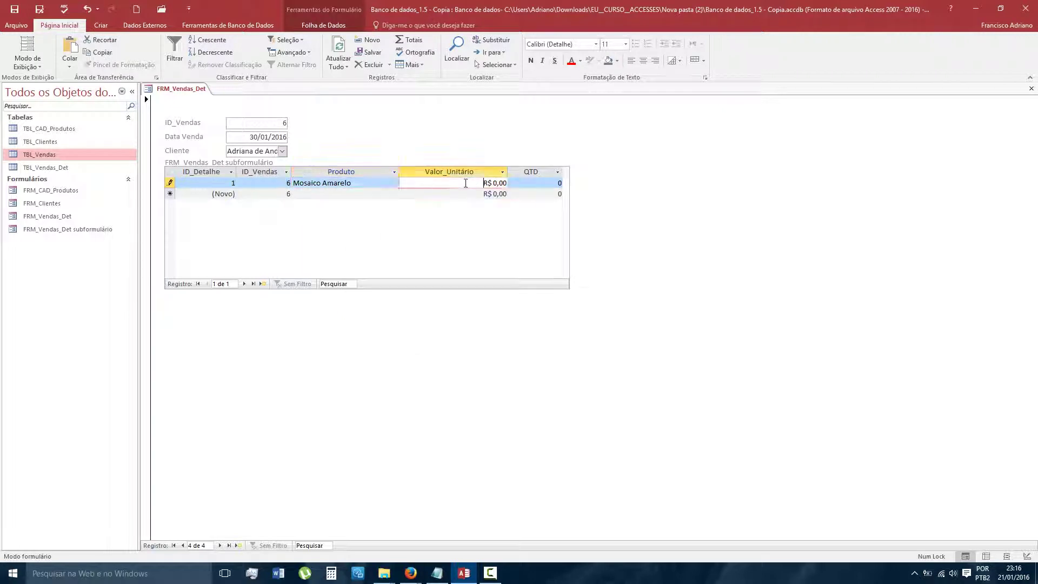
{"action": "key", "text": "shift+Tab"}
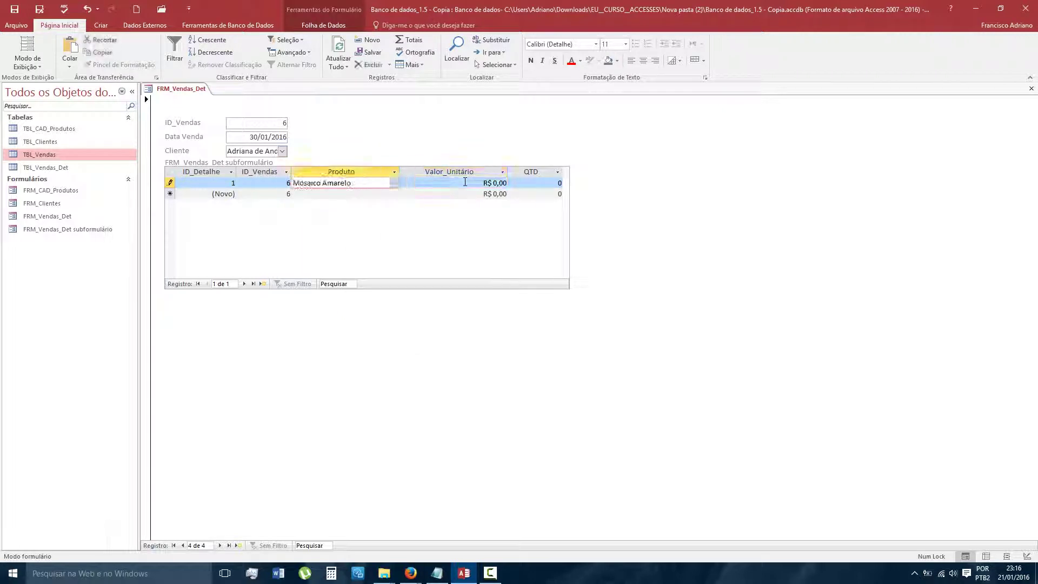
{"action": "key", "text": "Tab"}
{"action": "type", "text": "100"}
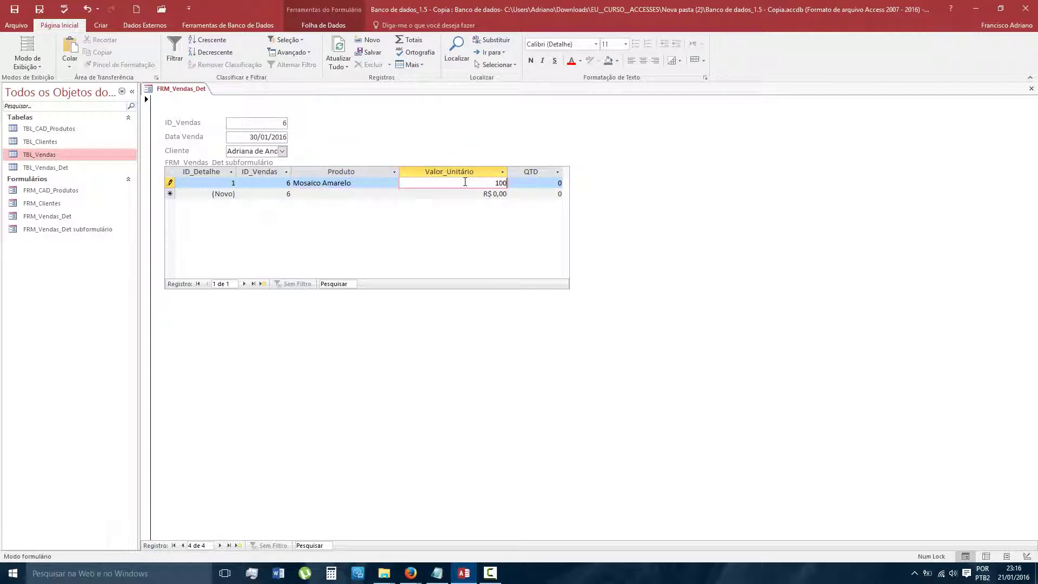
{"action": "key", "text": "Tab"}
{"action": "key", "text": "shift+Tab"}
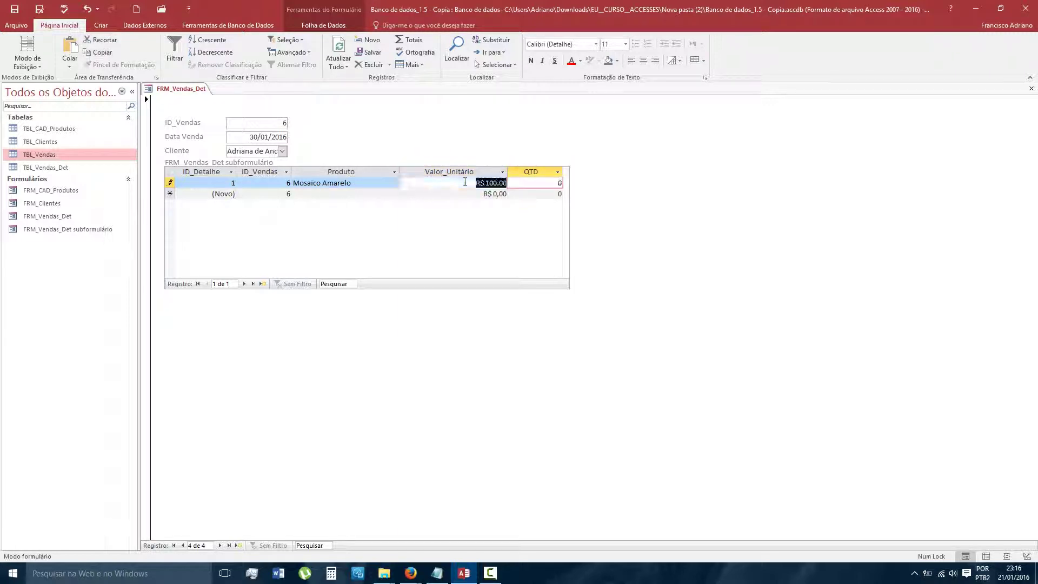
{"action": "type", "text": "50"}
{"action": "key", "text": "Tab"}
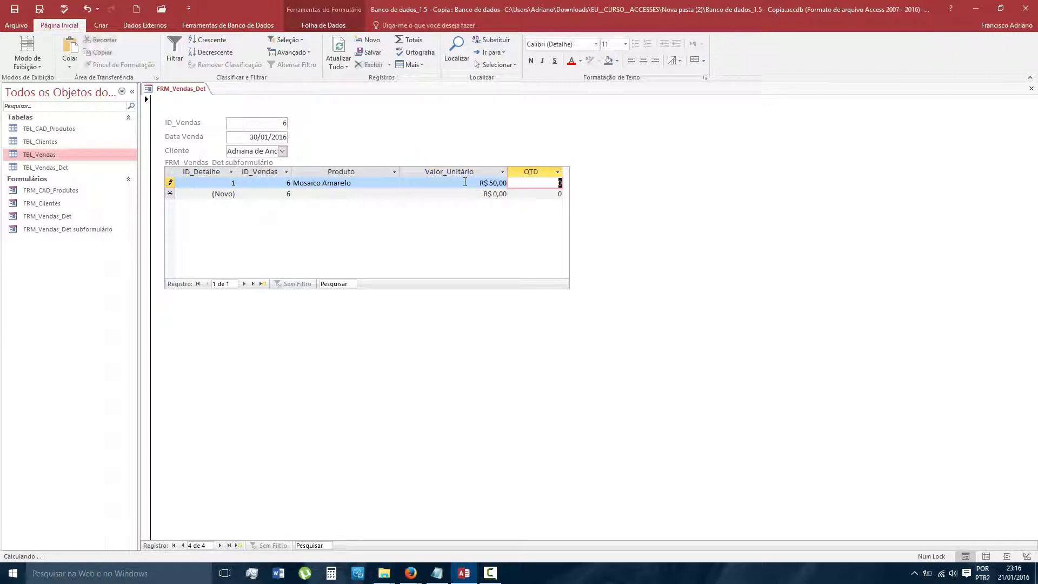
{"action": "type", "text": "3"}
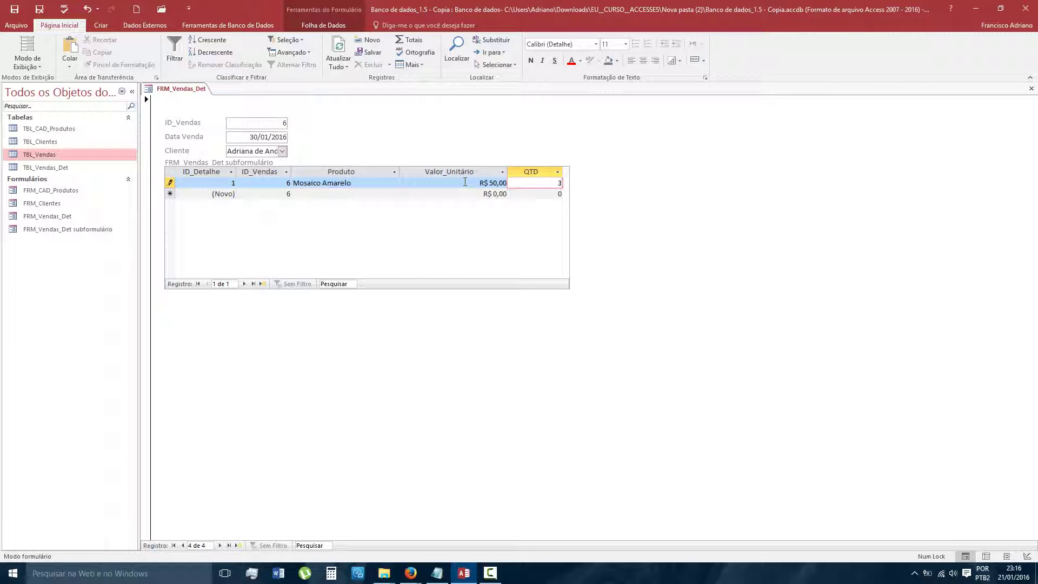
{"action": "key", "text": "Tab"}
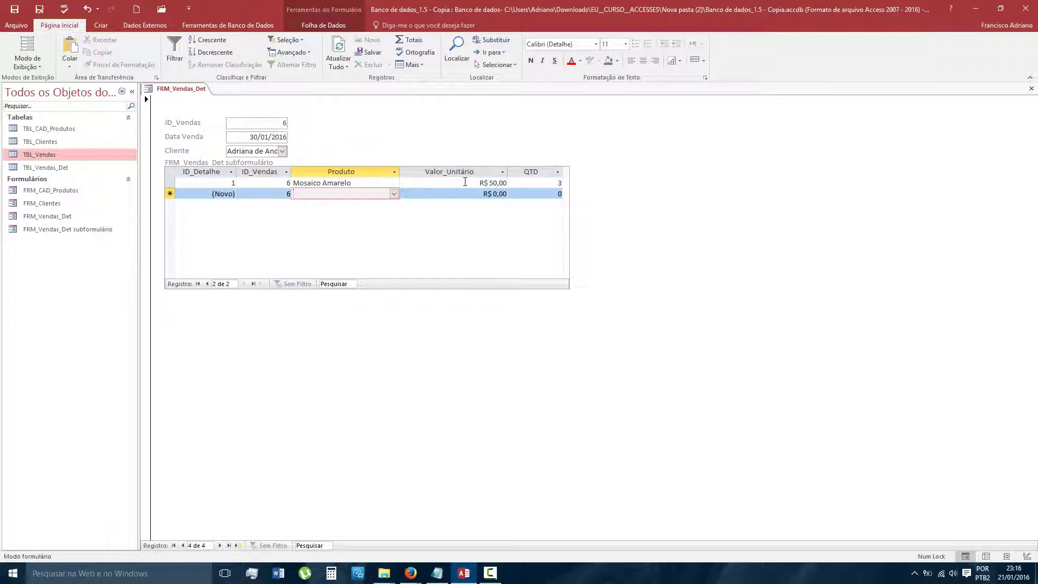
Add a second detail row to the sale with Produto Filete Amarelo, Valor_Unitário 50 and QTD 5, and save it.
{"action": "left_click", "coordinate": [393, 195]}
{"action": "key", "text": "Down"}
{"action": "key", "text": "Down"}
{"action": "key", "text": "Down"}
{"action": "key", "text": "Down"}
{"action": "key", "text": "Down"}
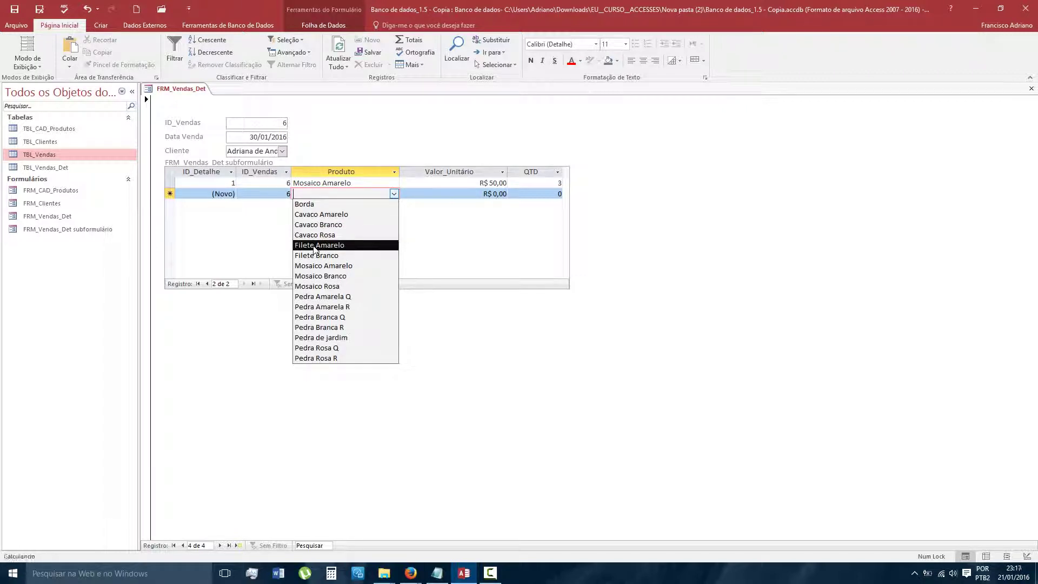
{"action": "key", "text": "Return"}
{"action": "left_click", "coordinate": [435, 193]}
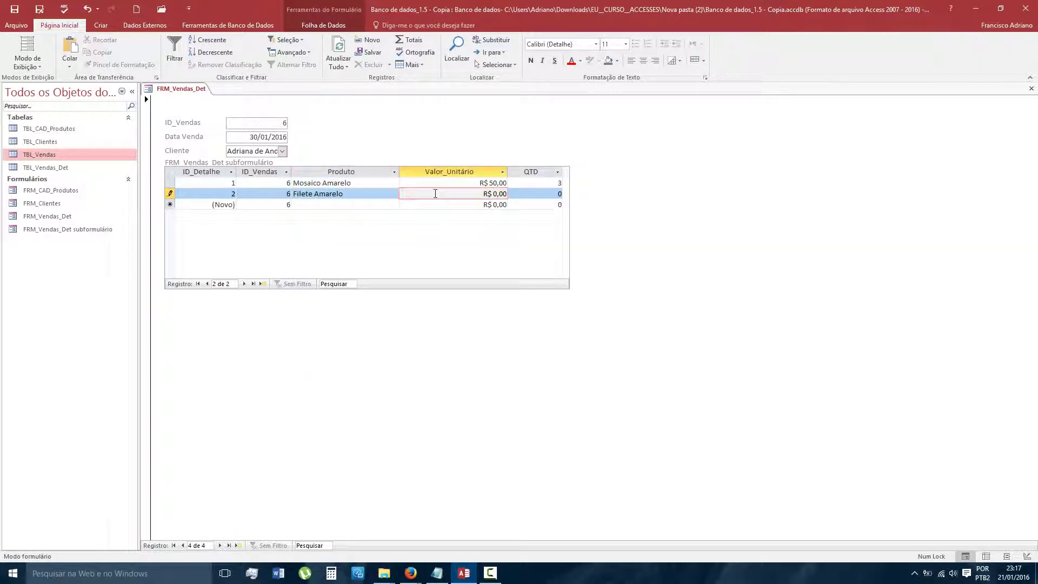
{"action": "type", "text": "50"}
{"action": "key", "text": "Tab"}
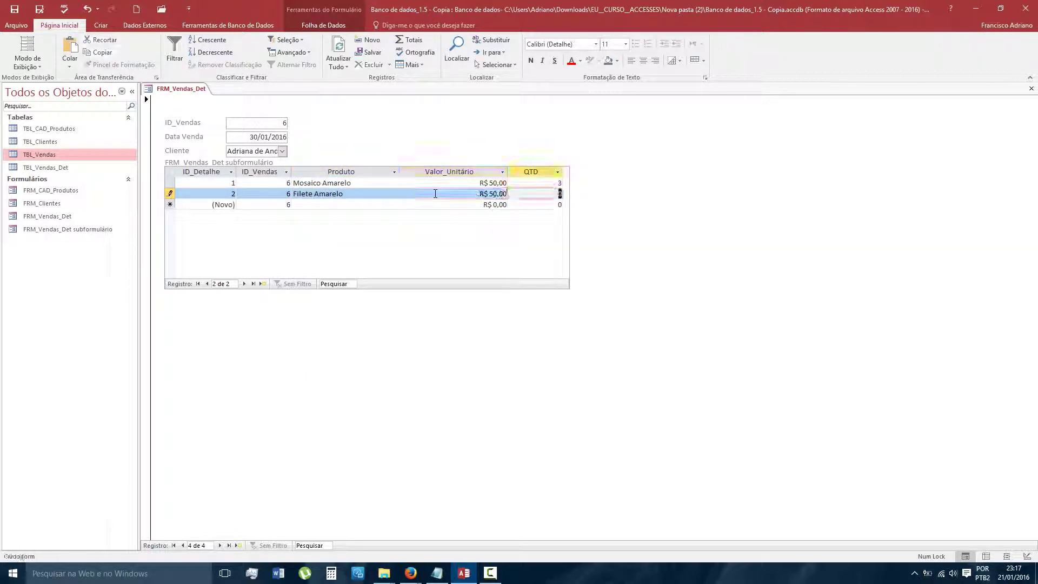
{"action": "type", "text": "5"}
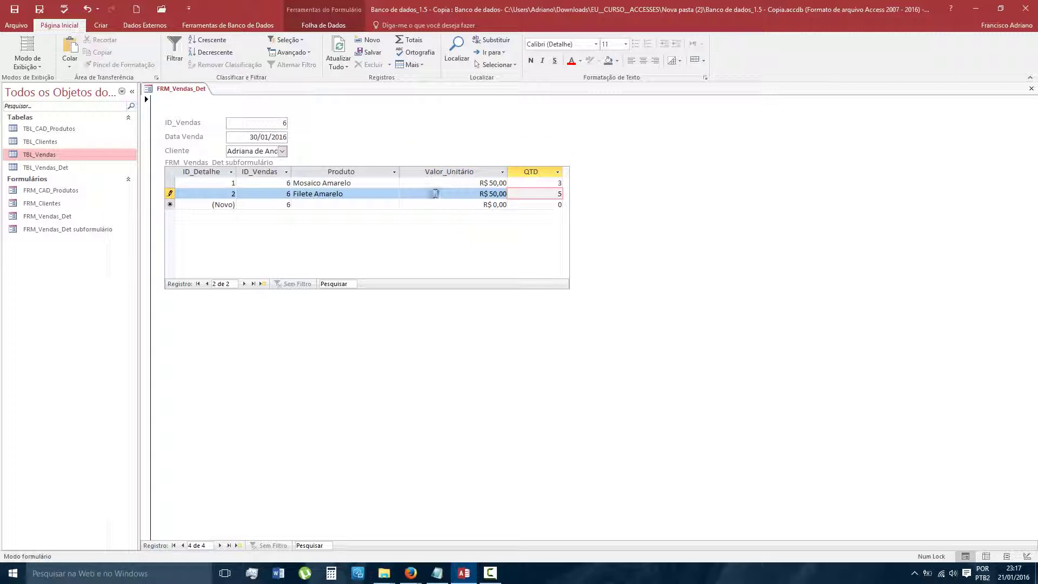
{"action": "key", "text": "ctrl+Home"}
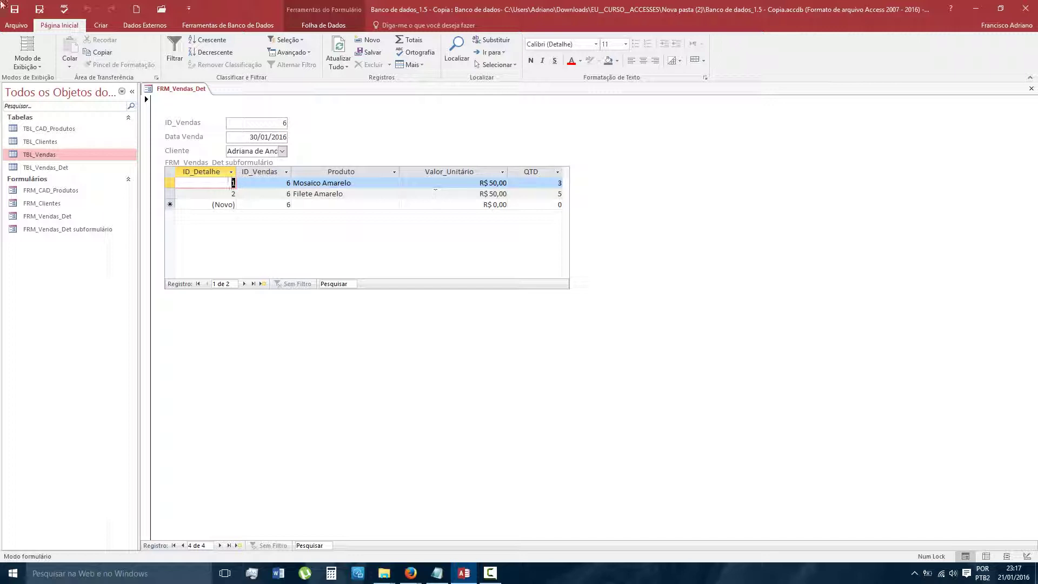
Compare the records in TBL_Vendas_Det with those in TBL_Vendas, checking how the new sale and its products share ID_Vendas.
{"action": "double_click", "coordinate": [46, 167]}
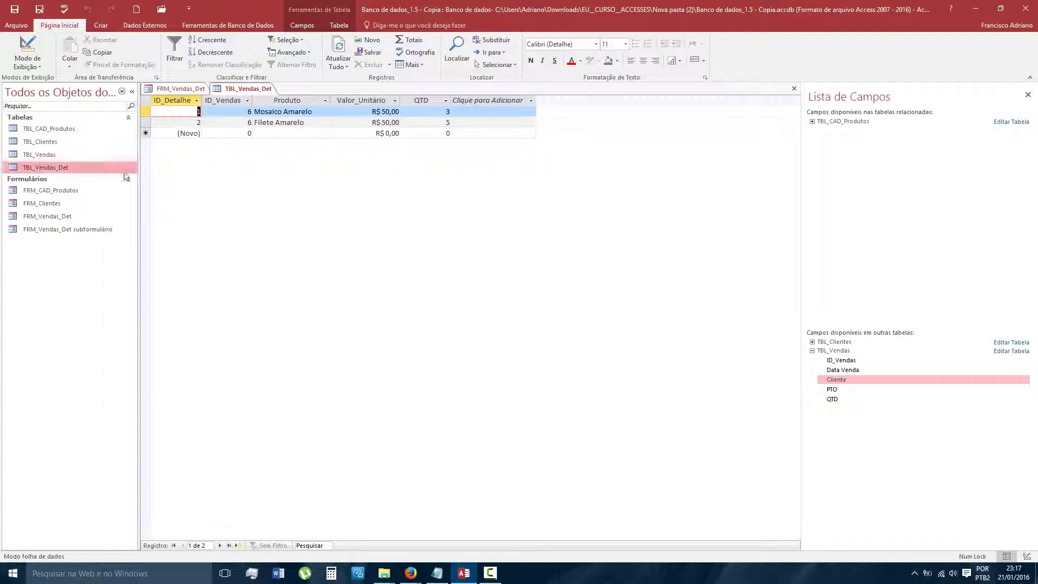
{"action": "double_click", "coordinate": [32, 156]}
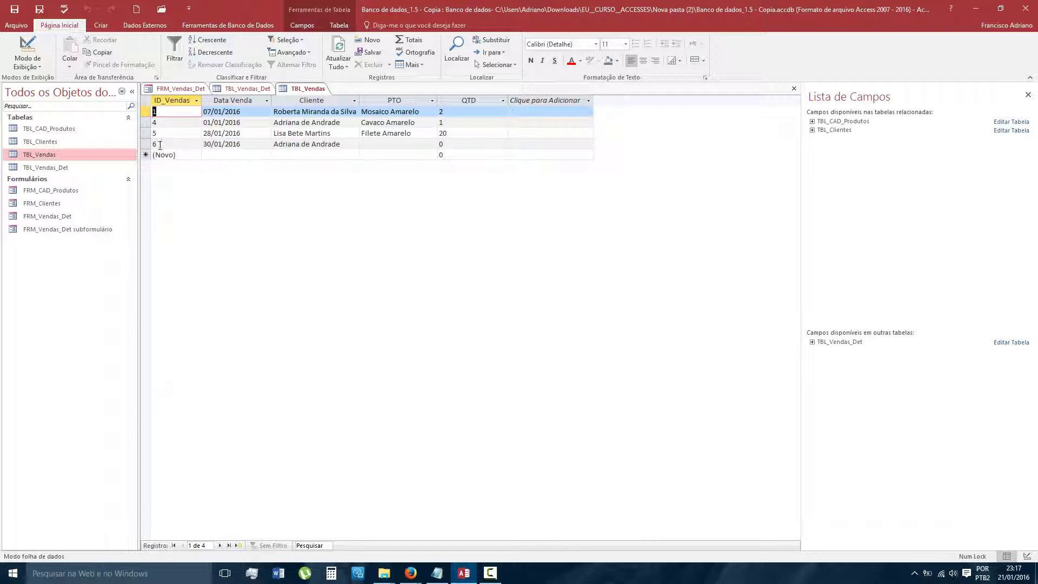
{"action": "left_click", "coordinate": [253, 92]}
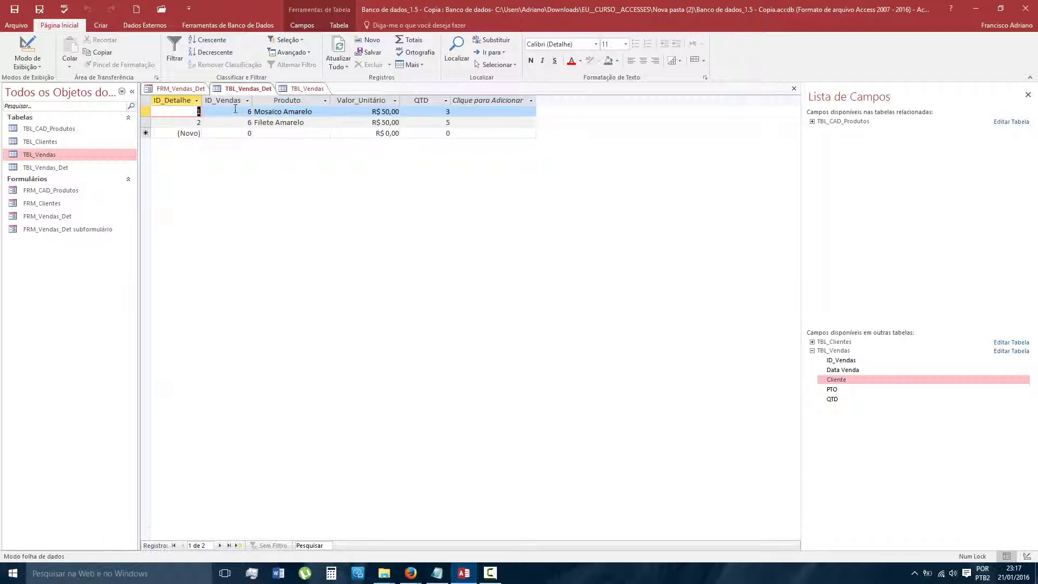
{"action": "left_click", "coordinate": [303, 88]}
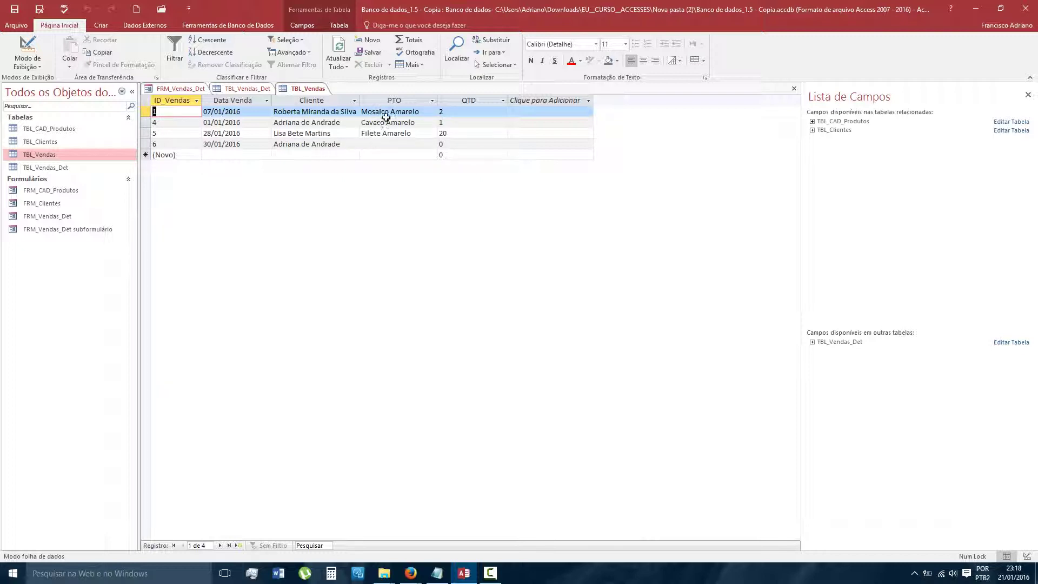
{"action": "left_click", "coordinate": [423, 143]}
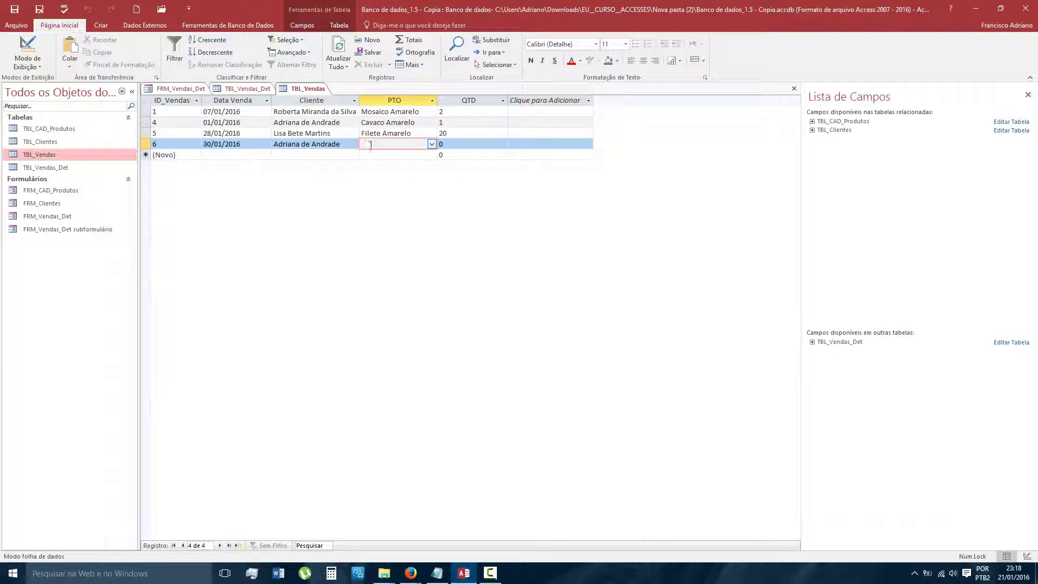
{"action": "left_click", "coordinate": [244, 88]}
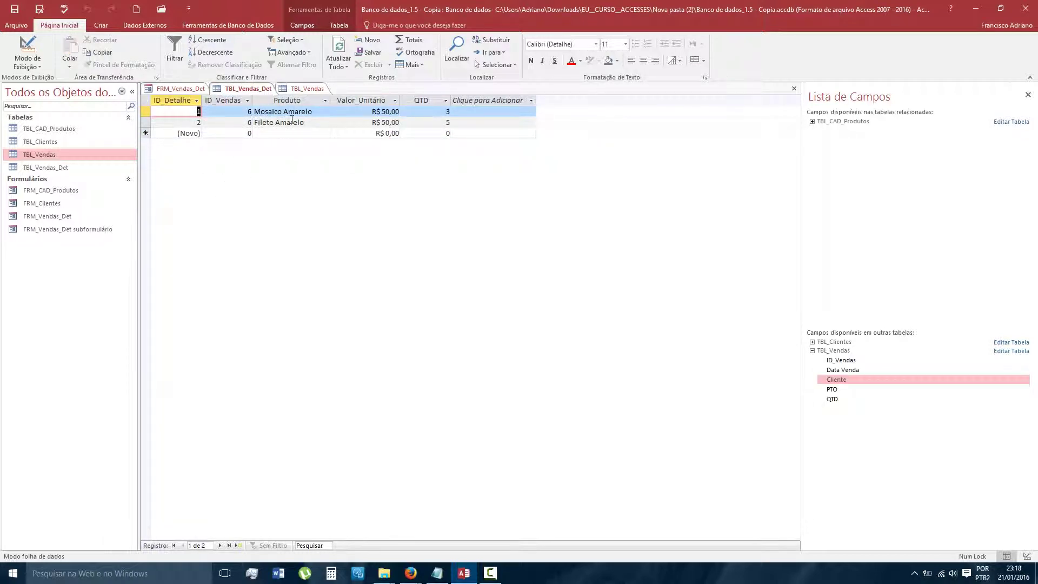
{"action": "left_click", "coordinate": [306, 88]}
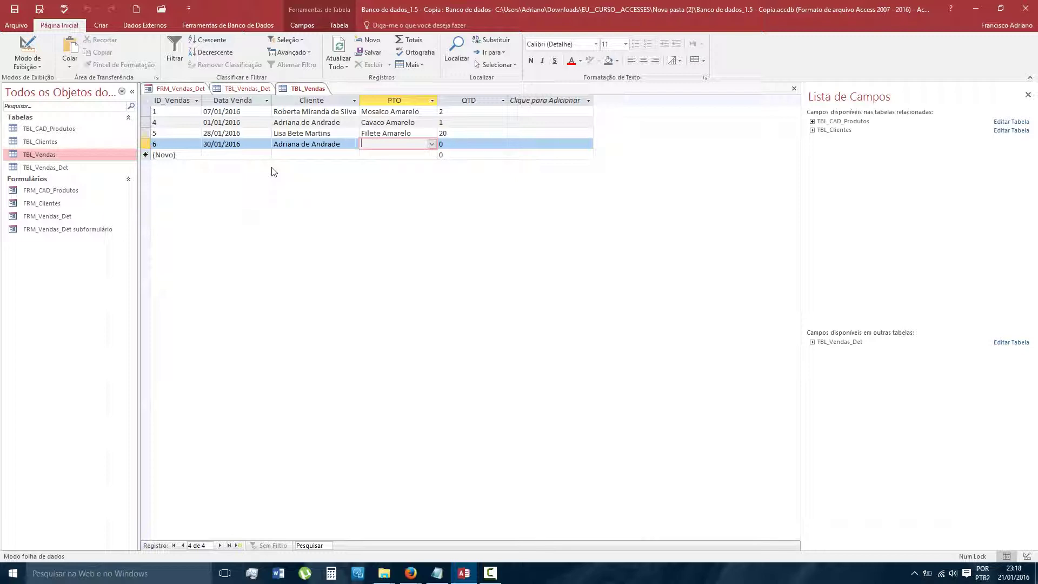
{"action": "key", "text": "ctrl+F6"}
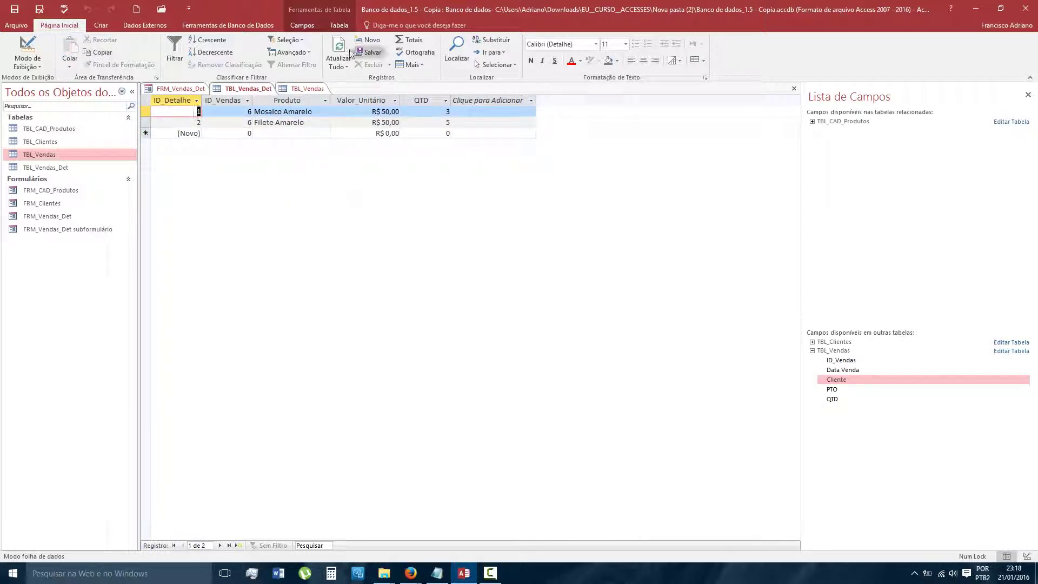
Delete the sales with ID_Vendas 1, 4 and 5 from TBL_Vendas and return to the FRM_Vendas_Det form.
{"action": "left_click", "coordinate": [303, 89]}
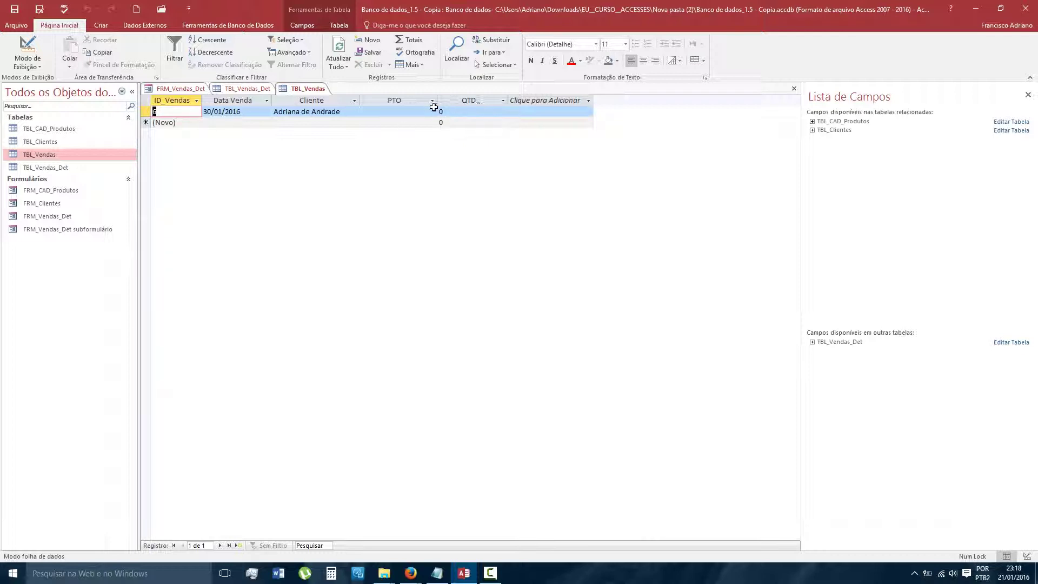
{"action": "left_click", "coordinate": [251, 89]}
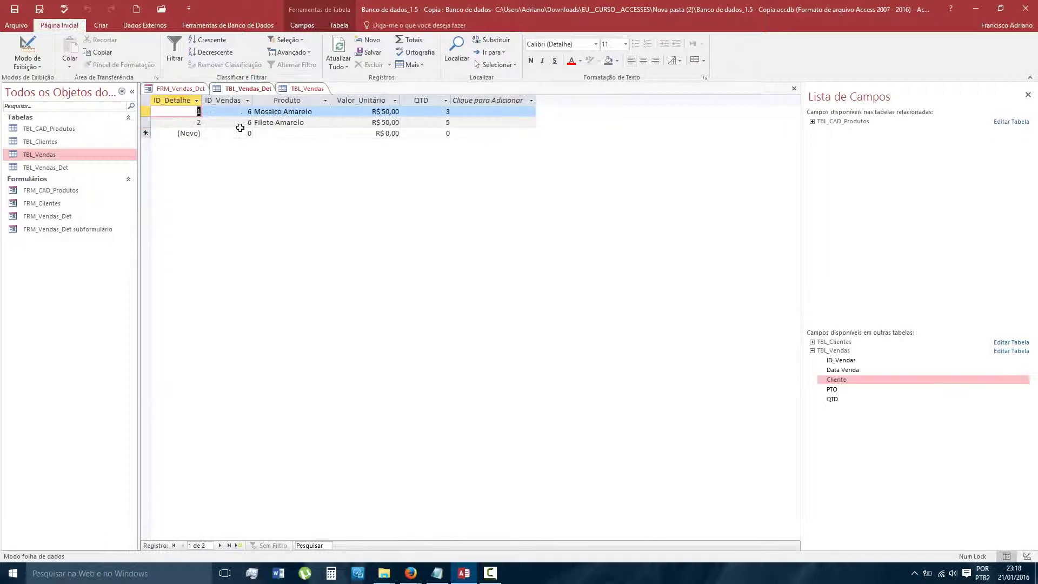
{"action": "left_click", "coordinate": [181, 88]}
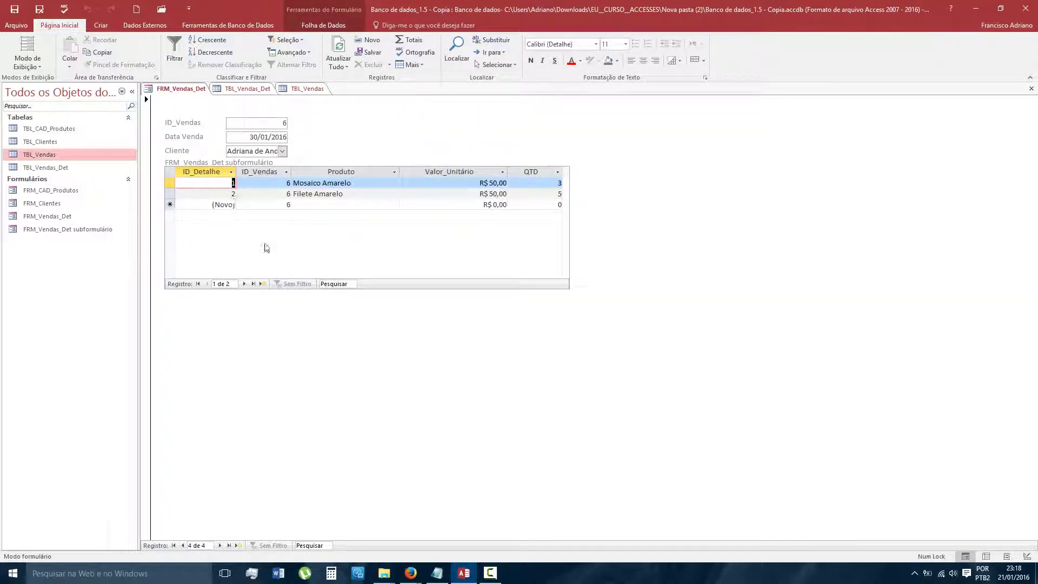
Add another sale record with Data Venda 17/01/2016 and the third customer in the Cliente list.
{"action": "left_click", "coordinate": [238, 545]}
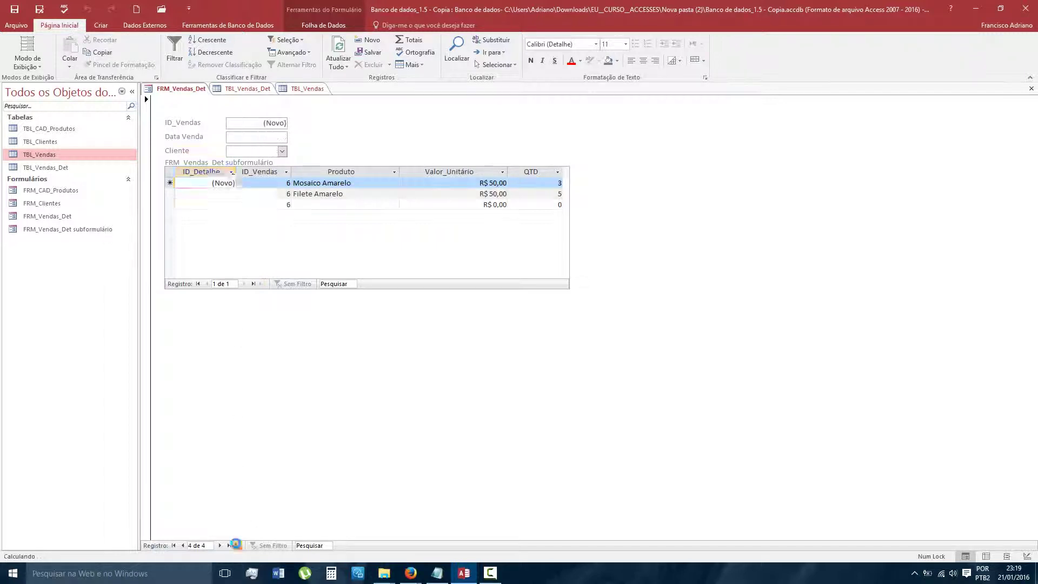
{"action": "left_click", "coordinate": [273, 137]}
{"action": "left_click", "coordinate": [294, 135]}
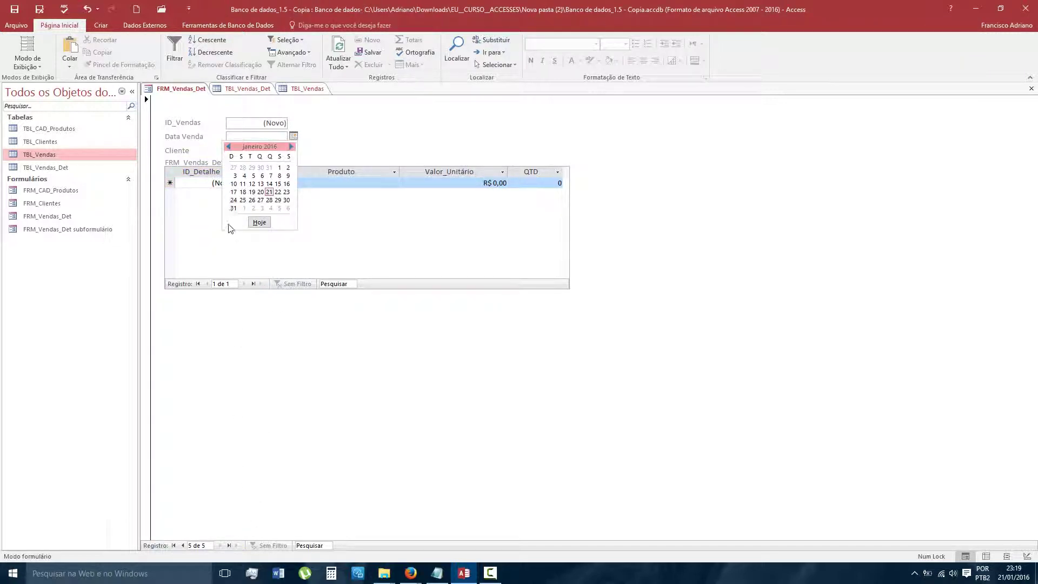
{"action": "left_click", "coordinate": [234, 193]}
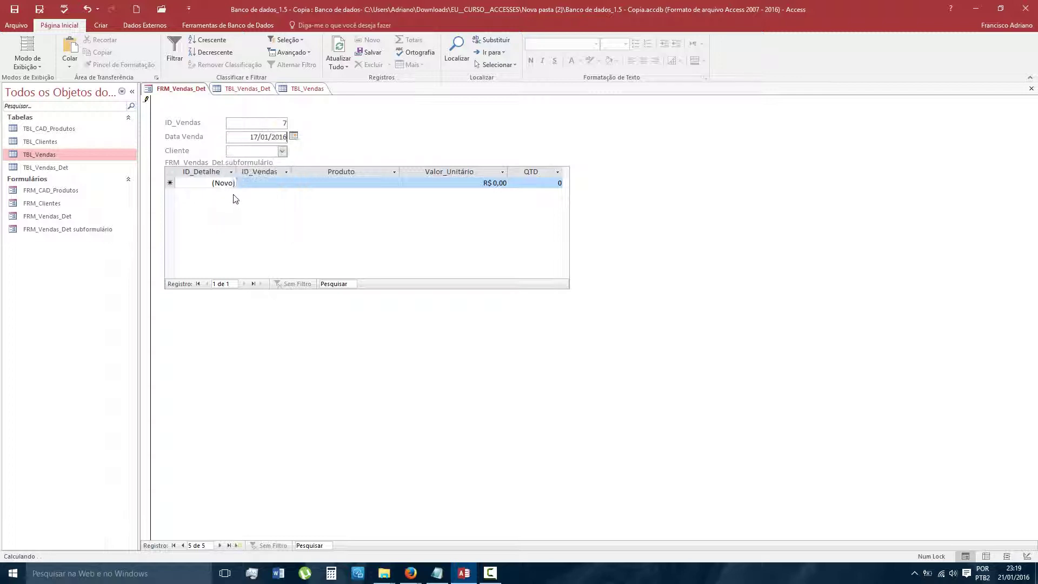
{"action": "left_click", "coordinate": [281, 151]}
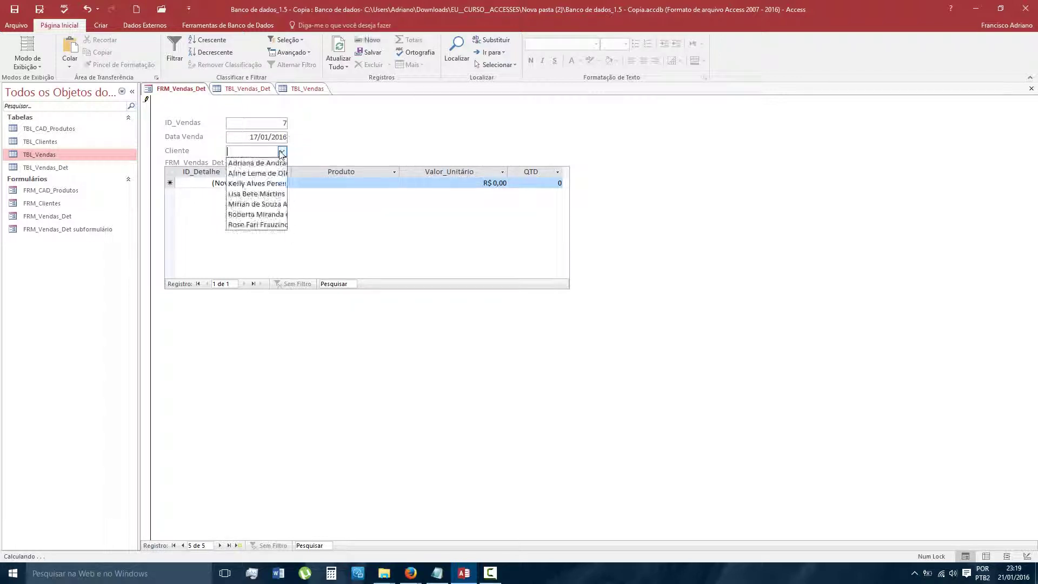
{"action": "left_click", "coordinate": [257, 184]}
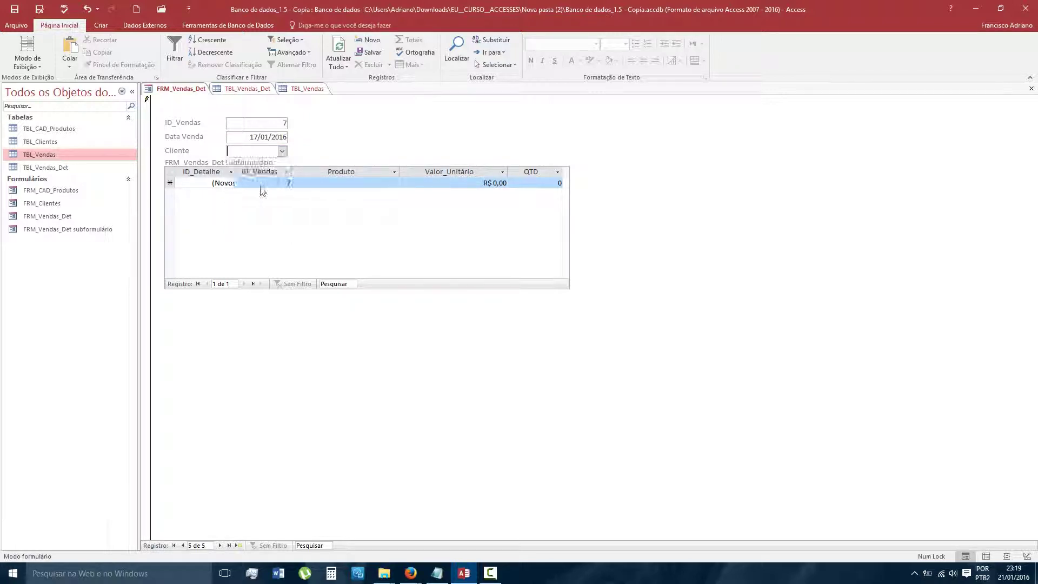
Add a detail row to this sale with Produto Pedra Rosa R, Valor_Unitário 50 and QTD 25, and save it.
{"action": "left_click", "coordinate": [383, 182]}
{"action": "left_click", "coordinate": [393, 184]}
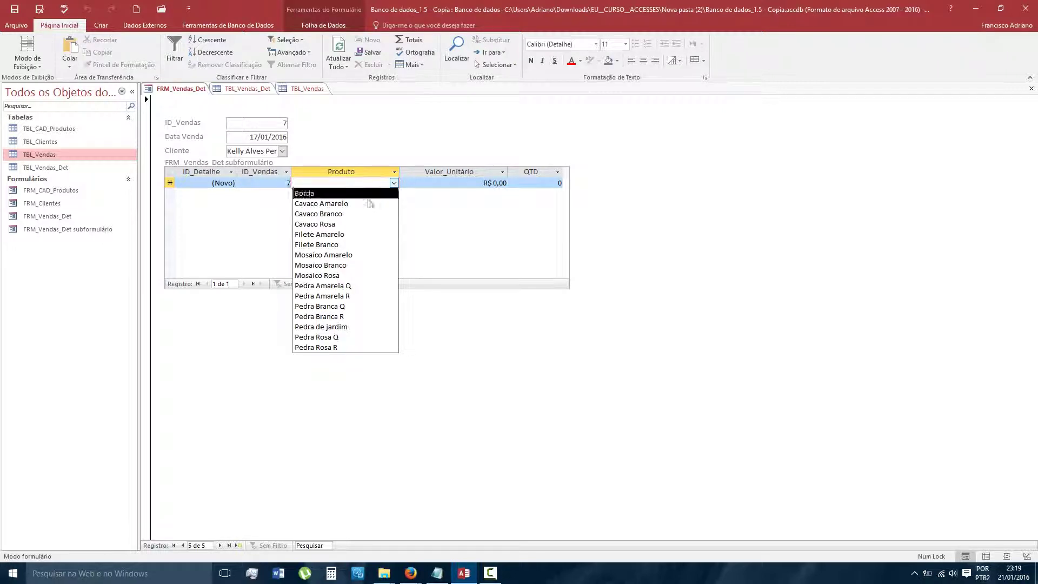
{"action": "left_click", "coordinate": [318, 348]}
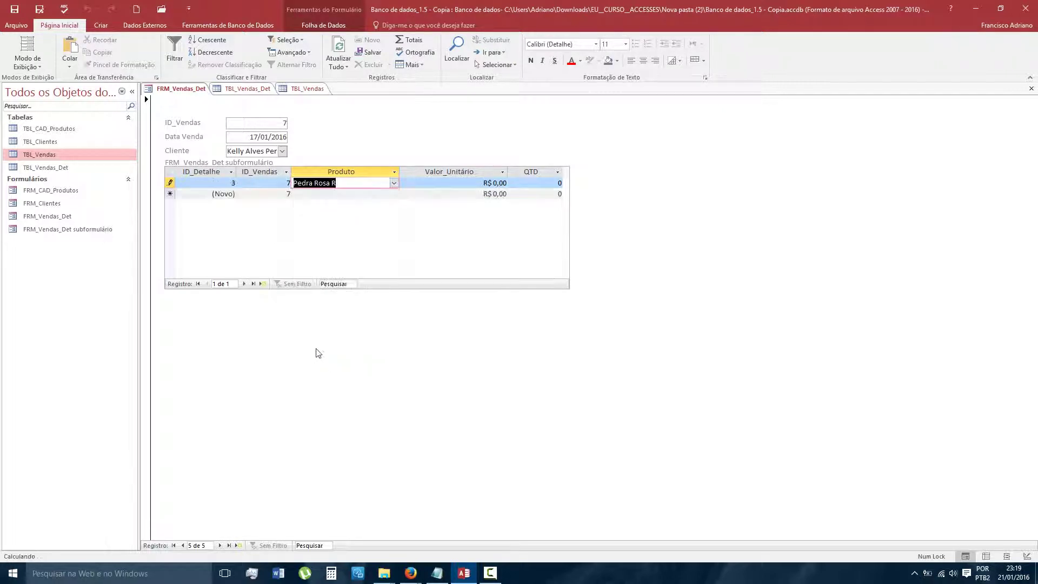
{"action": "left_click", "coordinate": [450, 183]}
{"action": "double_click", "coordinate": [450, 183]}
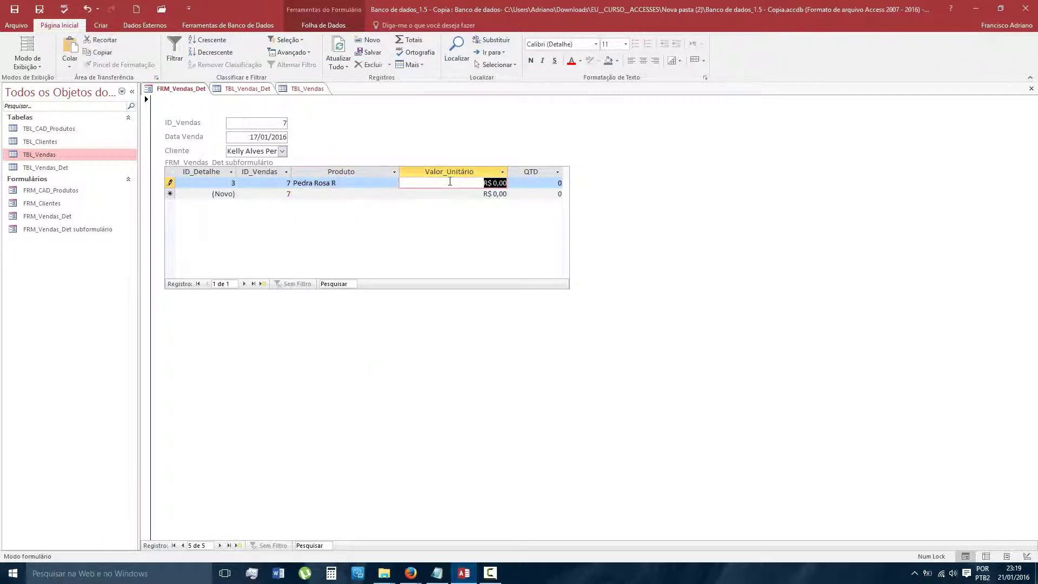
{"action": "type", "text": "50"}
{"action": "key", "text": "Tab"}
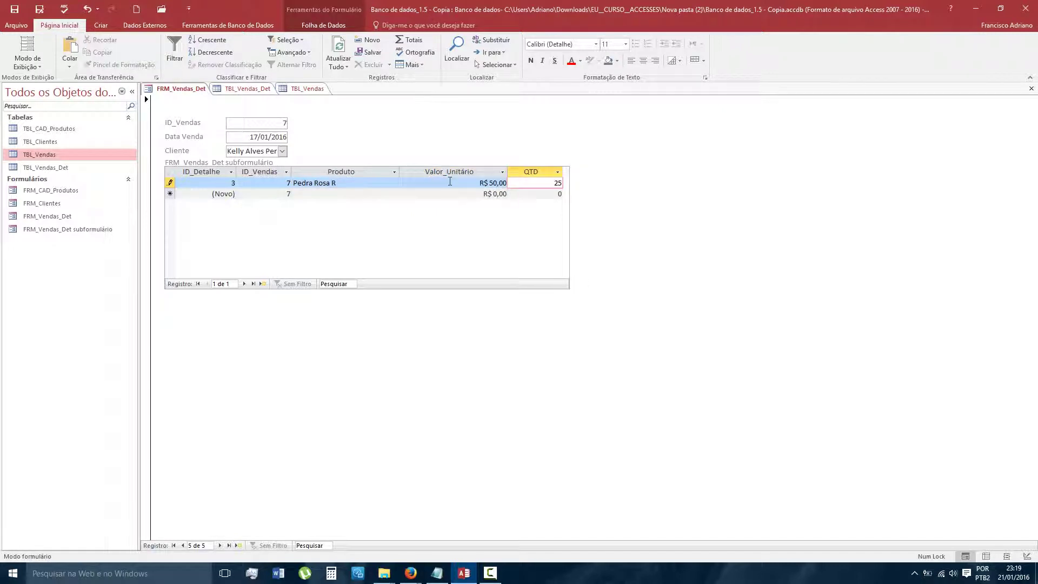
{"action": "key", "text": "Tab"}
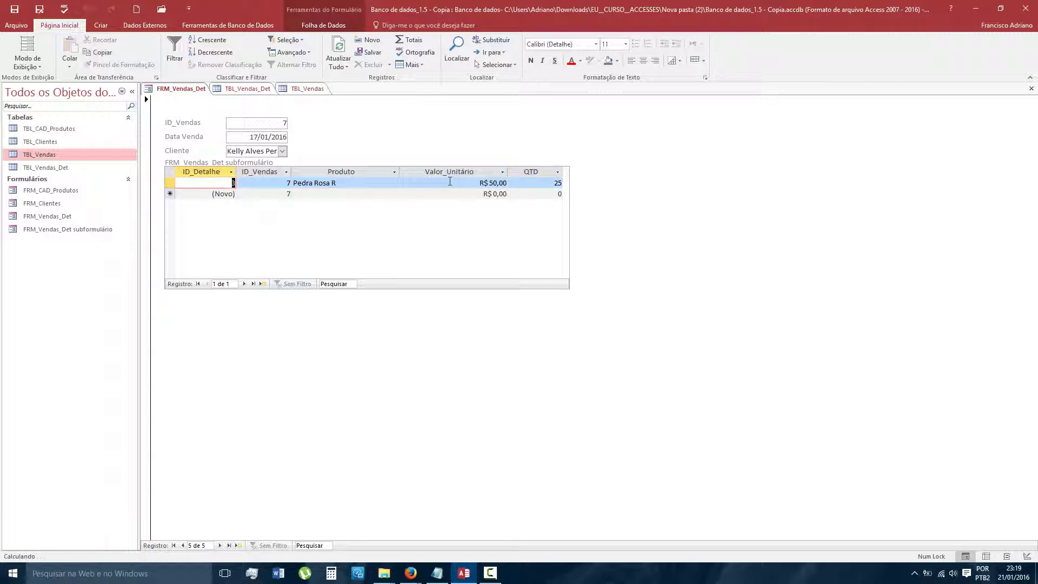
Check how the new sale and its product row are recorded in TBL_Vendas_Det and TBL_Vendas.
{"action": "left_click", "coordinate": [252, 89]}
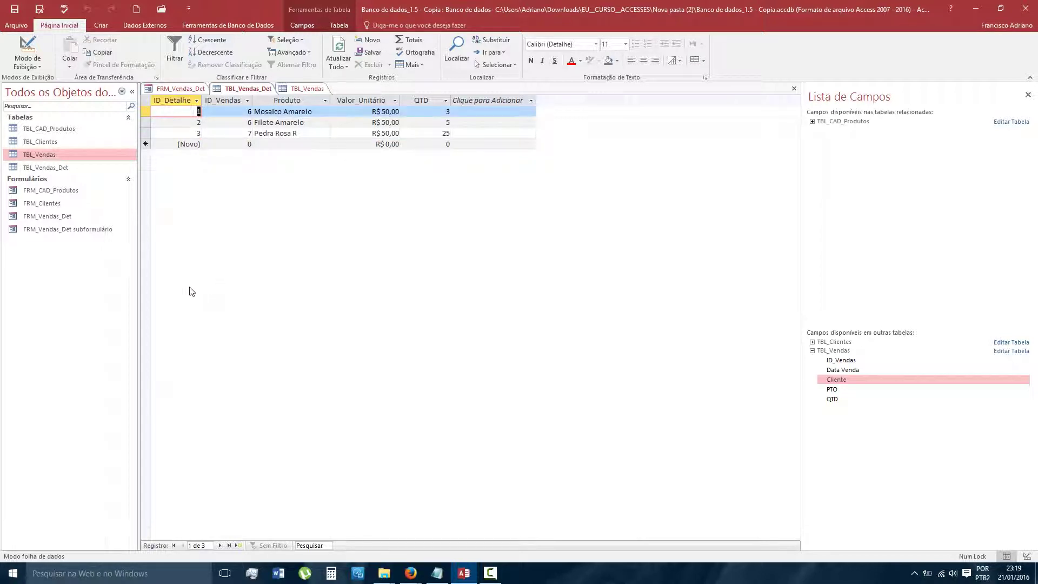
{"action": "left_click", "coordinate": [302, 90]}
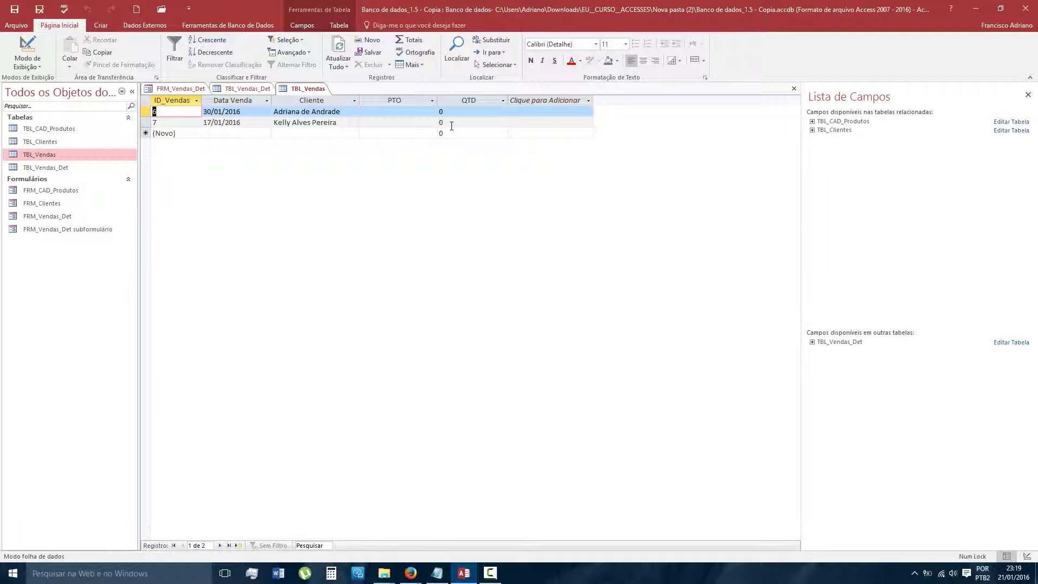
Try to delete the QTD field from TBL_Vendas in design view.
{"action": "left_click", "coordinate": [28, 47]}
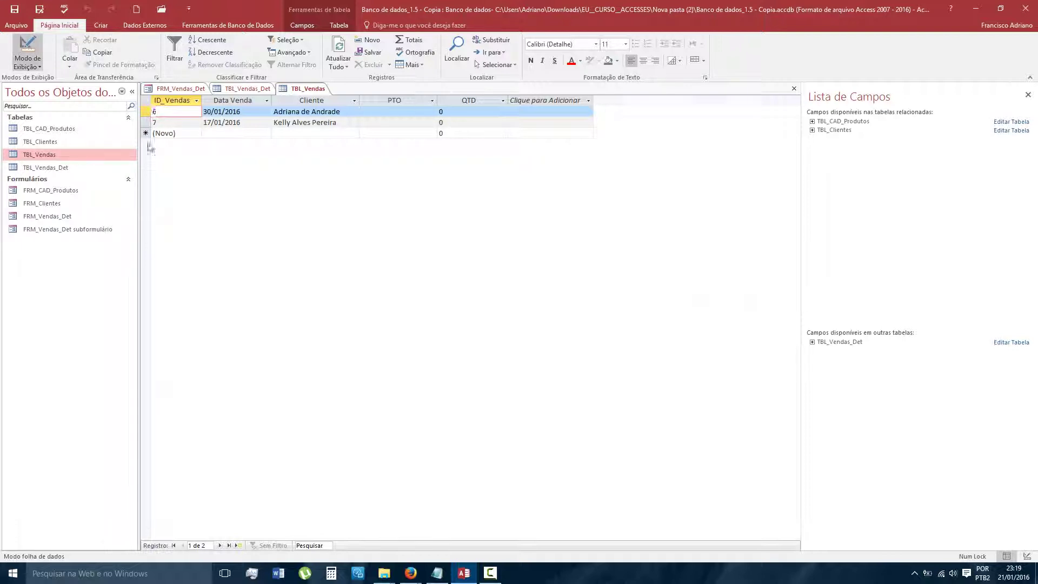
{"action": "left_click", "coordinate": [495, 326]}
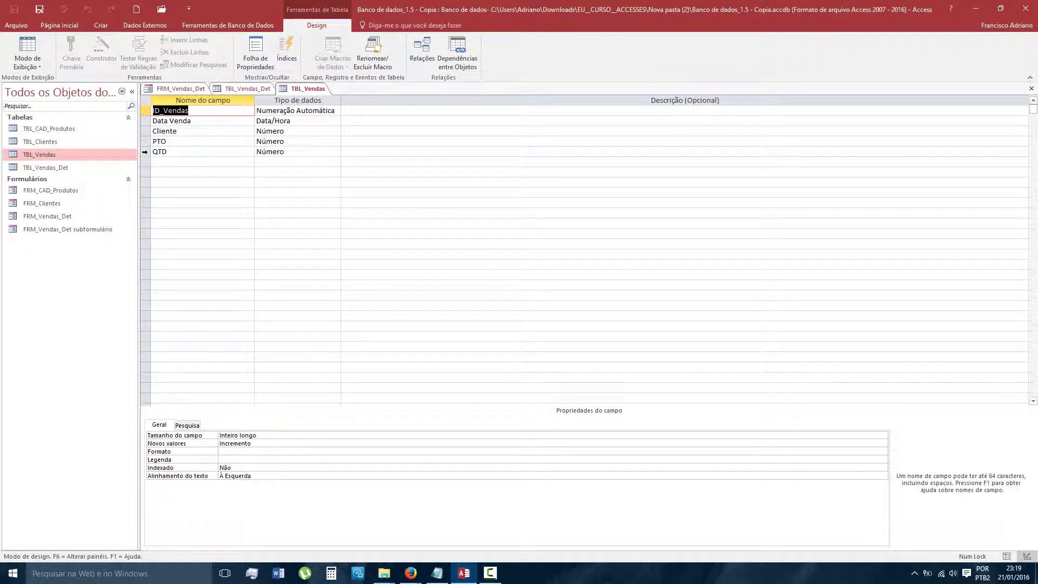
{"action": "left_click", "coordinate": [144, 152]}
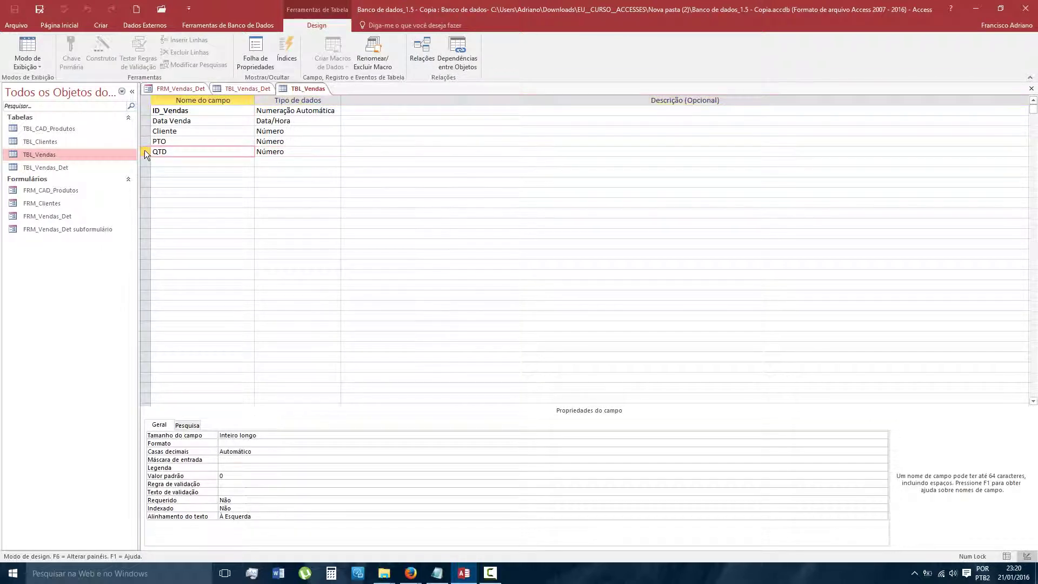
{"action": "right_click", "coordinate": [144, 151]}
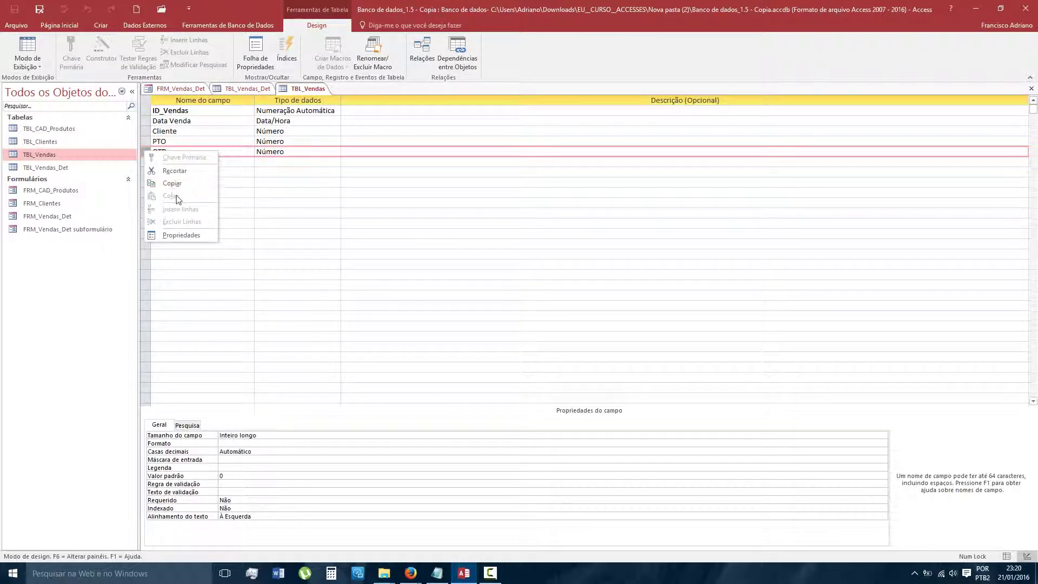
{"action": "left_click", "coordinate": [291, 186]}
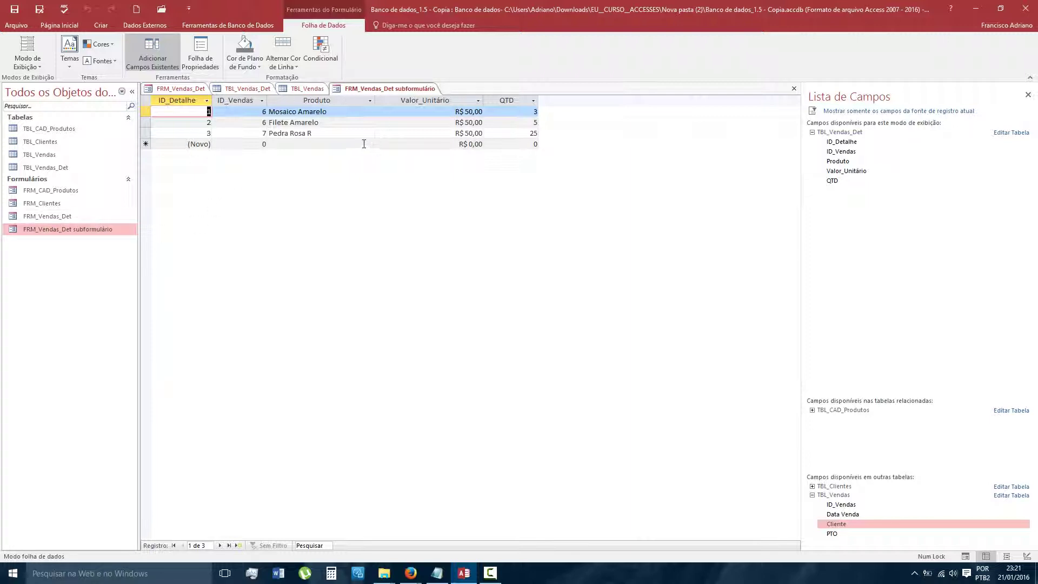
Open the FRM_Vendas_Det form in design view and show the form's property sheet in place of the field list.
{"action": "left_click", "coordinate": [179, 89]}
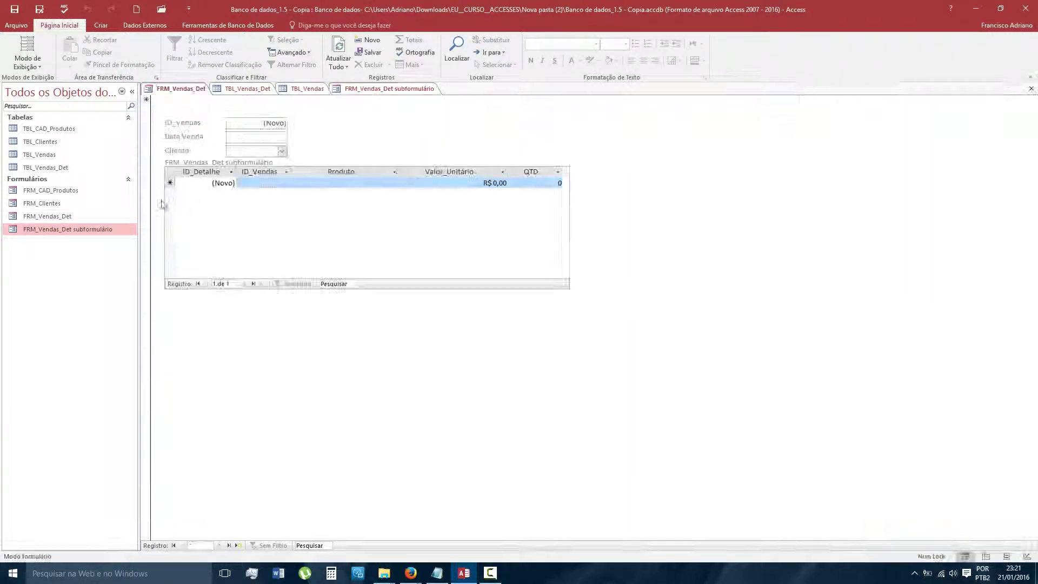
{"action": "left_click", "coordinate": [29, 64]}
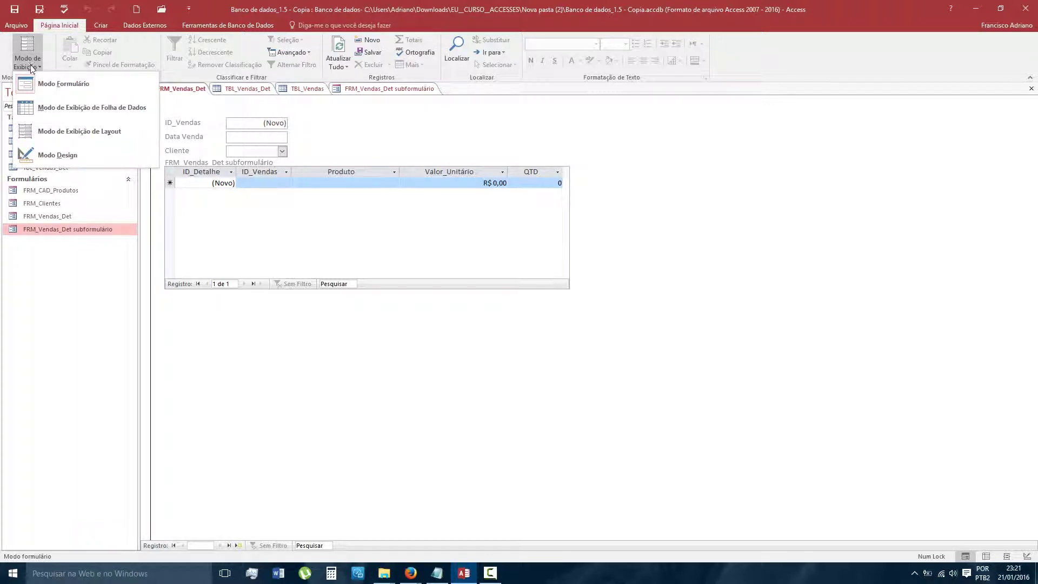
{"action": "left_click", "coordinate": [55, 161]}
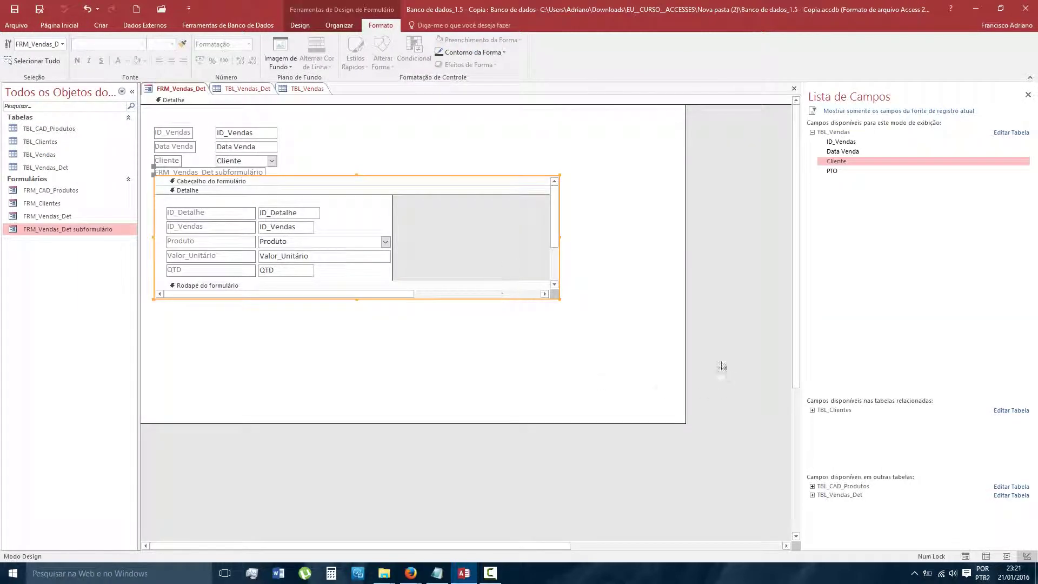
{"action": "left_click", "coordinate": [712, 332]}
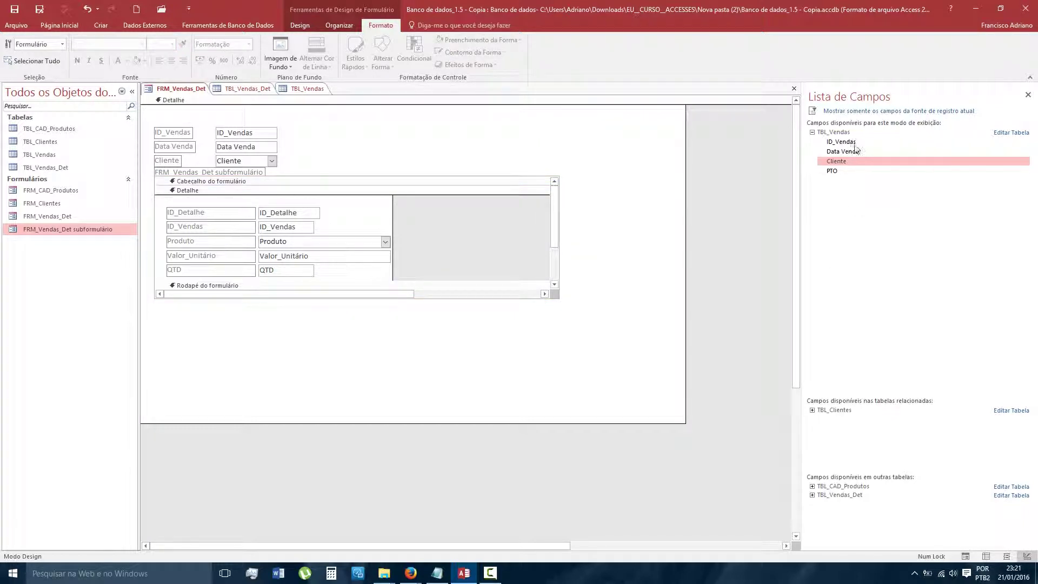
{"action": "left_click", "coordinate": [298, 26]}
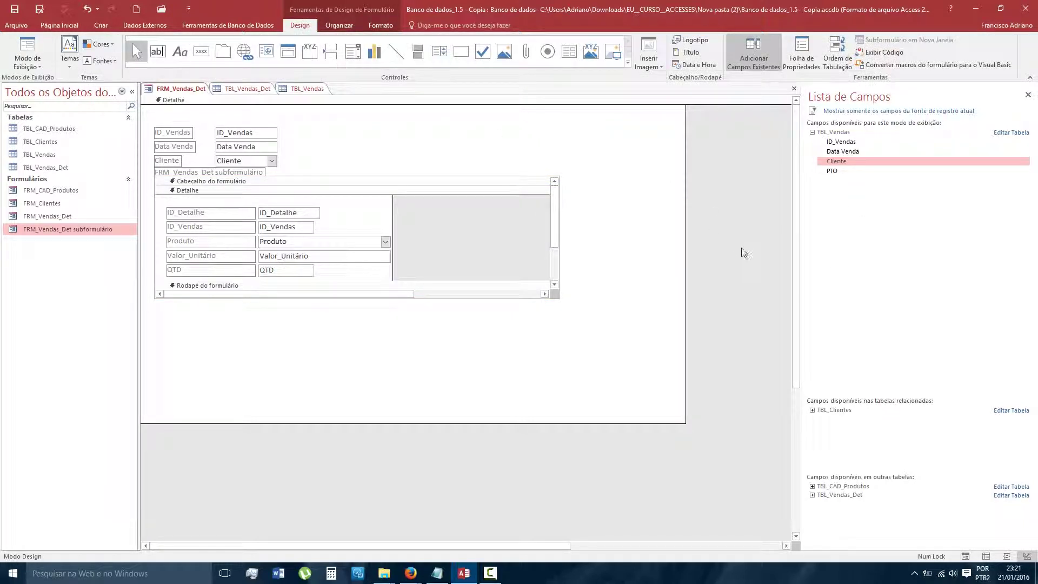
{"action": "left_click", "coordinate": [1028, 95]}
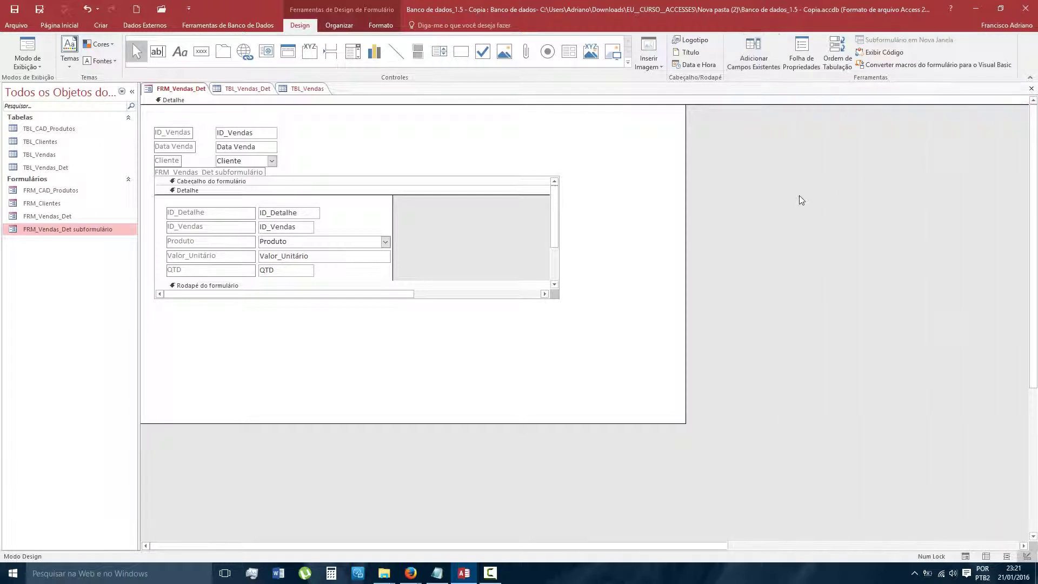
{"action": "left_click", "coordinate": [793, 61]}
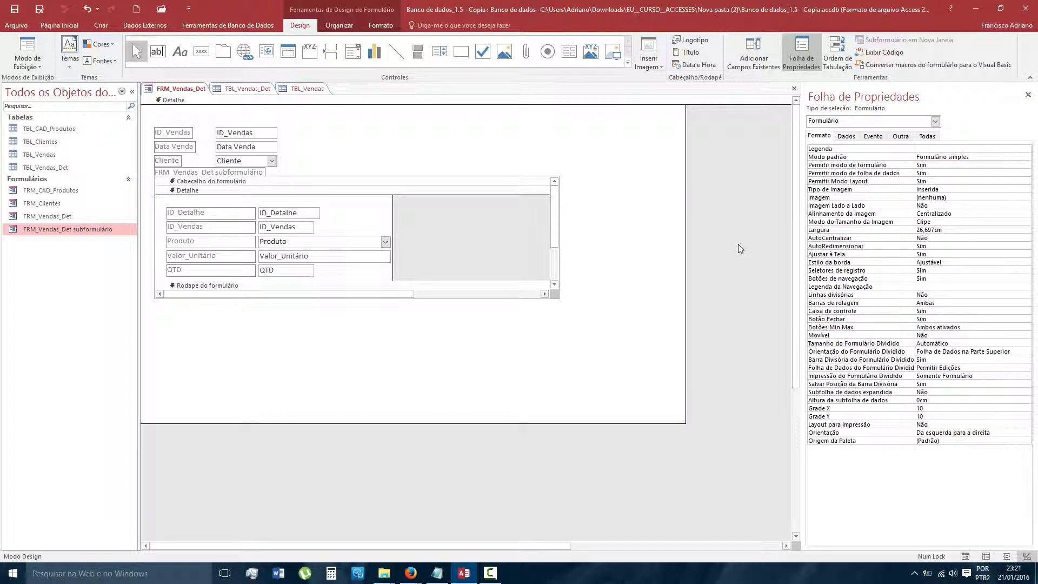
Set the form's Pop-up property to Sim and its Estilo da borda to Diálogo, and save the form.
{"action": "left_click", "coordinate": [900, 136]}
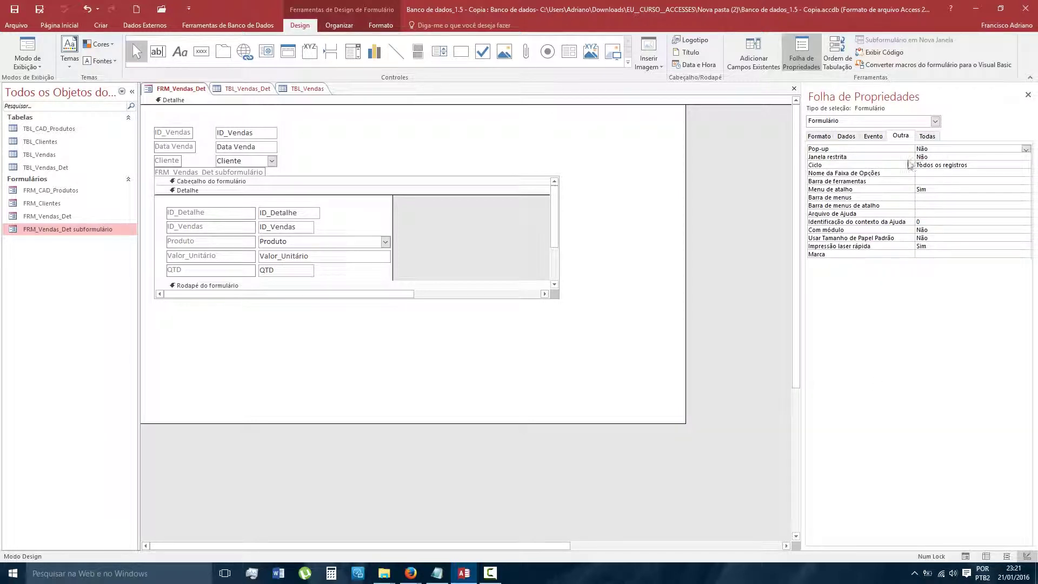
{"action": "left_click", "coordinate": [1026, 148]}
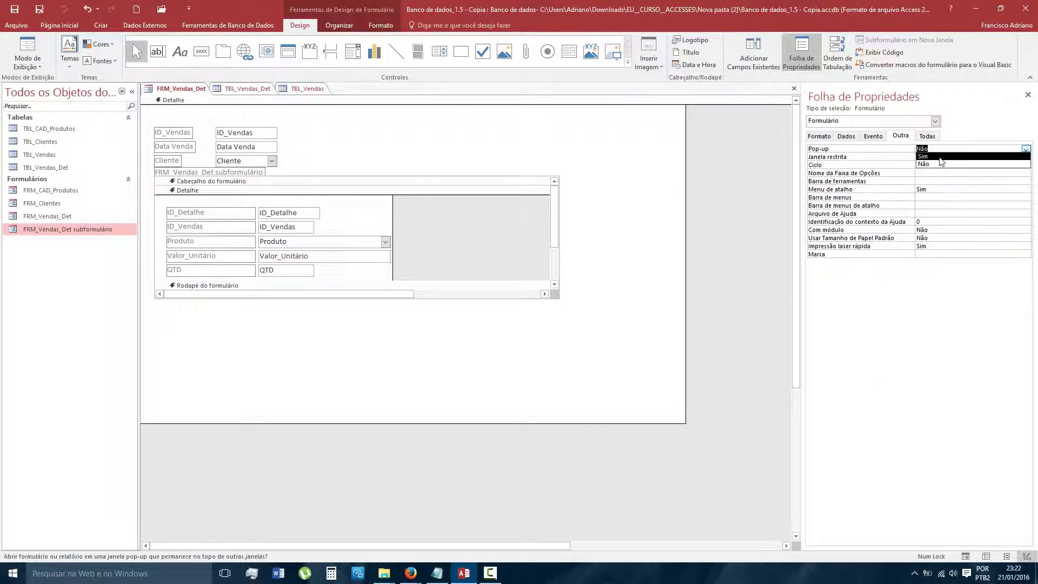
{"action": "left_click", "coordinate": [940, 158]}
{"action": "left_click", "coordinate": [819, 136]}
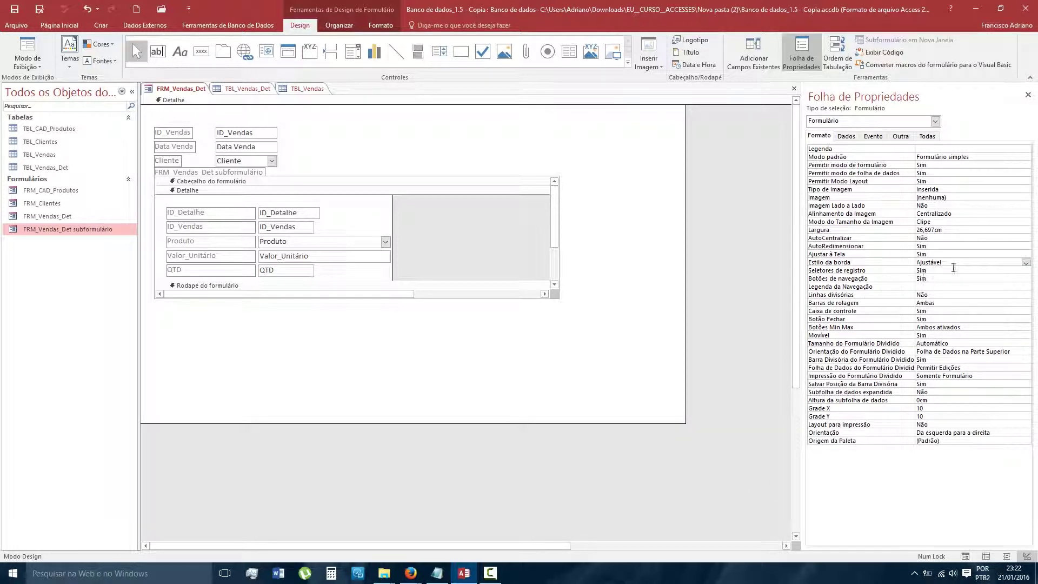
{"action": "left_click", "coordinate": [1025, 263]}
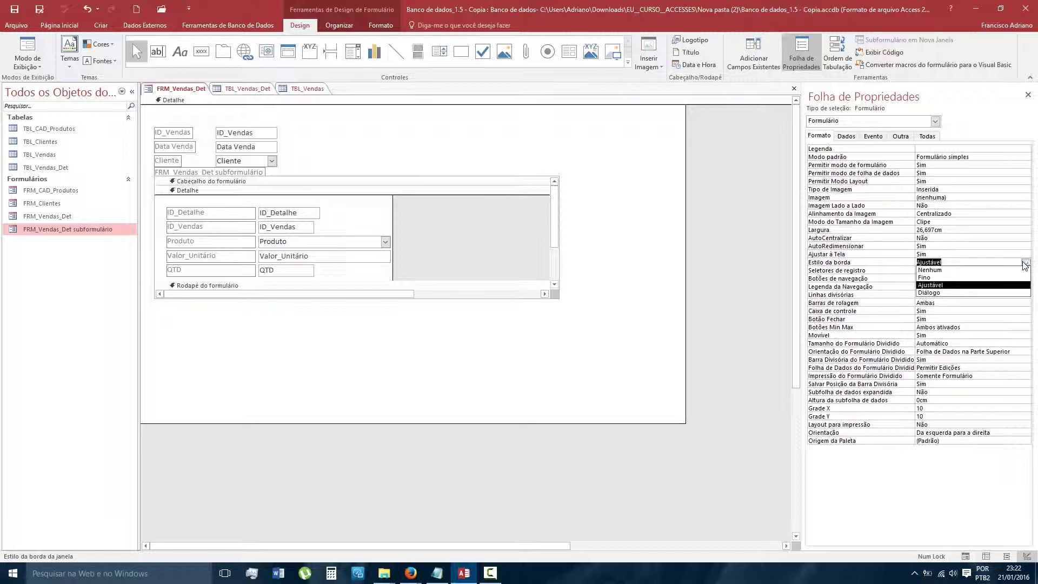
{"action": "left_click", "coordinate": [927, 295]}
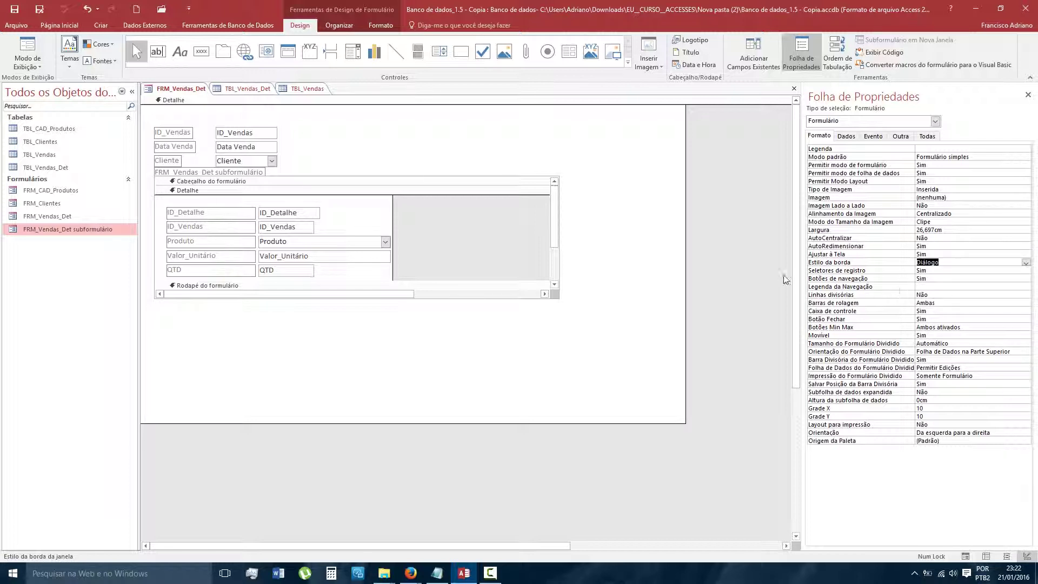
{"action": "left_click", "coordinate": [733, 222]}
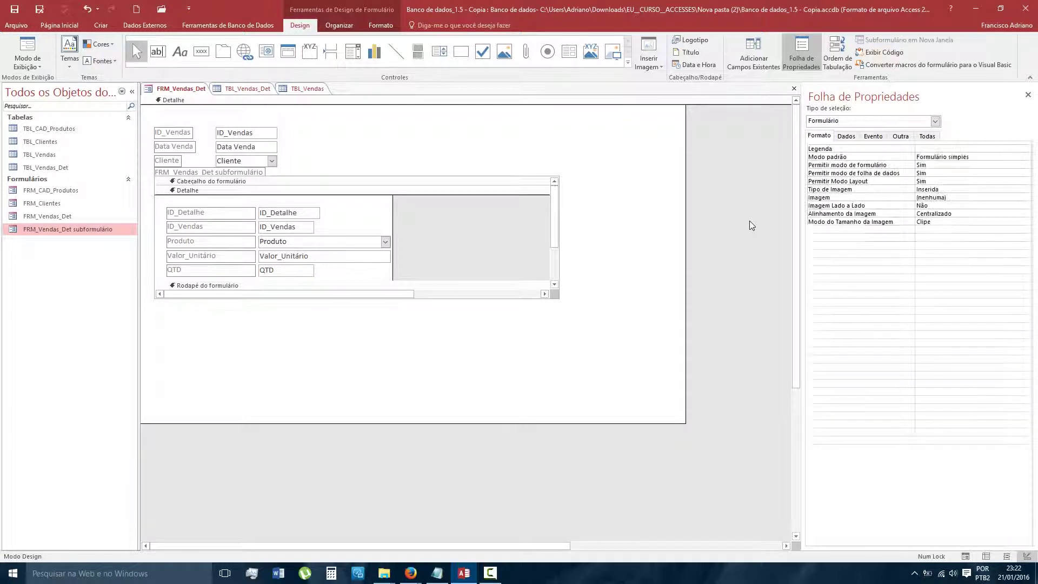
{"action": "left_click", "coordinate": [18, 10]}
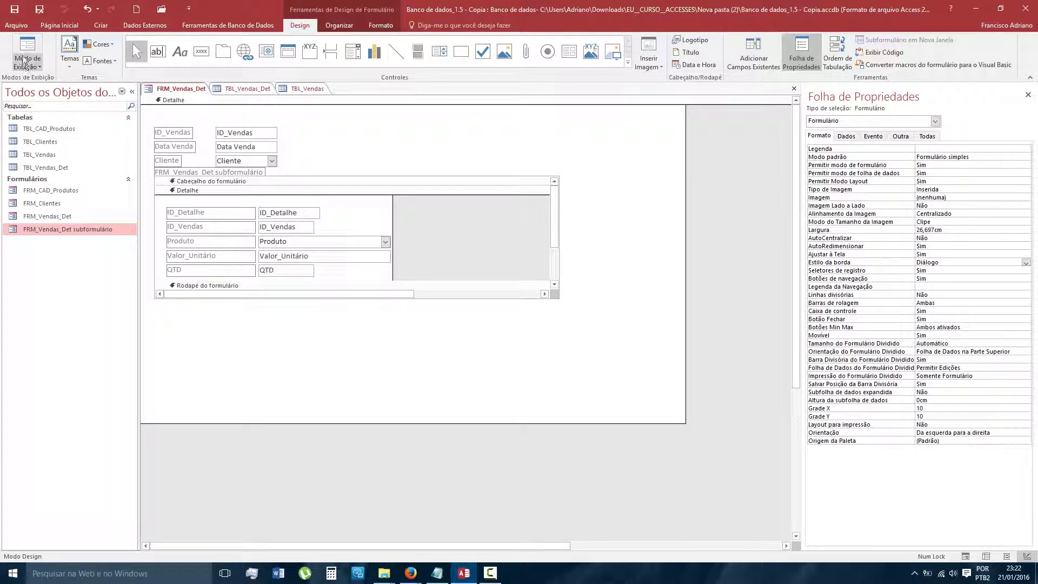
View FRM_Vendas_Det in form view, close it, and reopen it to check the pop-up window before closing it again.
{"action": "left_click", "coordinate": [35, 60]}
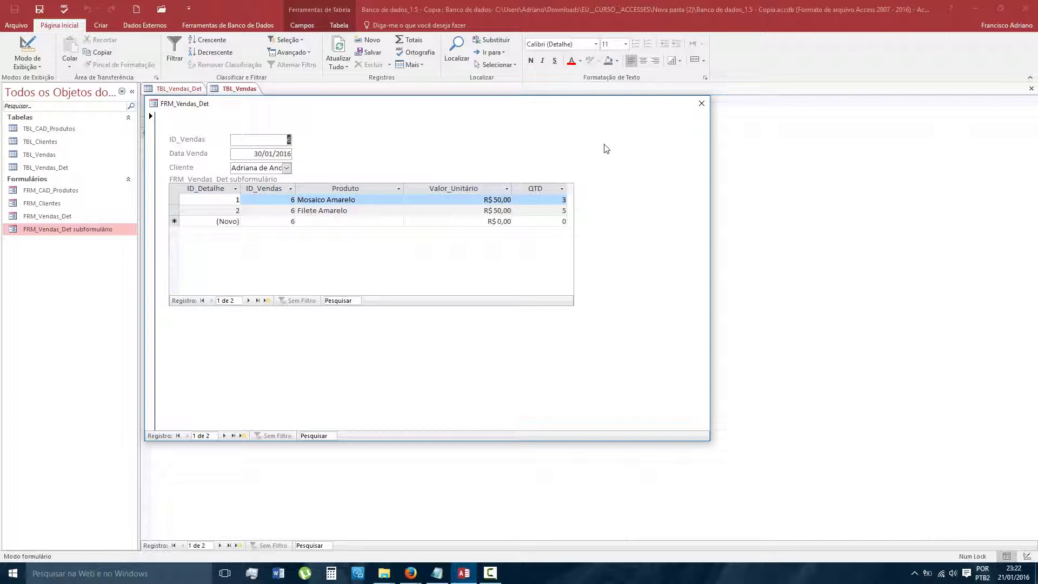
{"action": "left_click", "coordinate": [701, 104]}
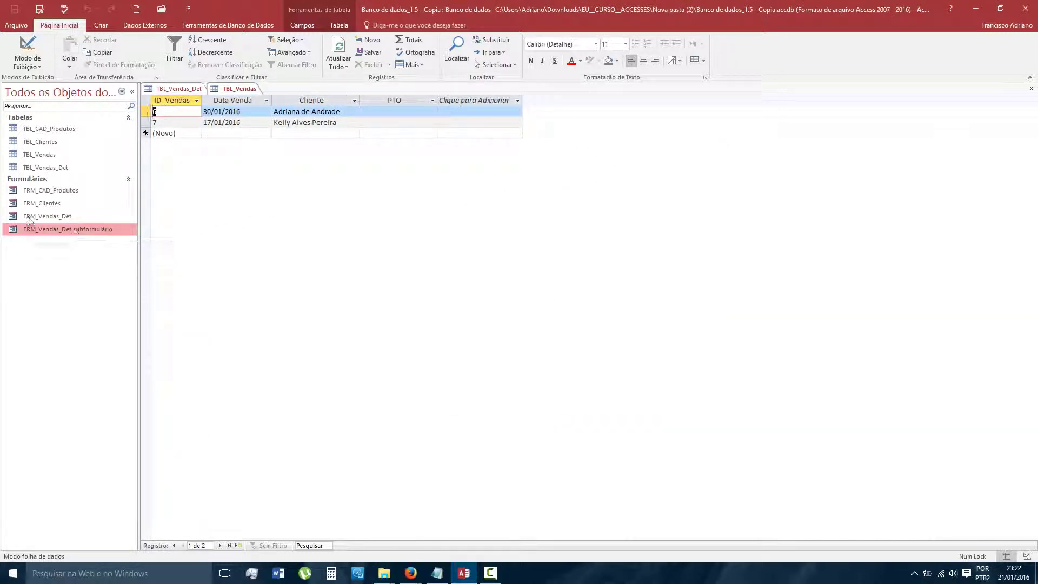
{"action": "double_click", "coordinate": [46, 216]}
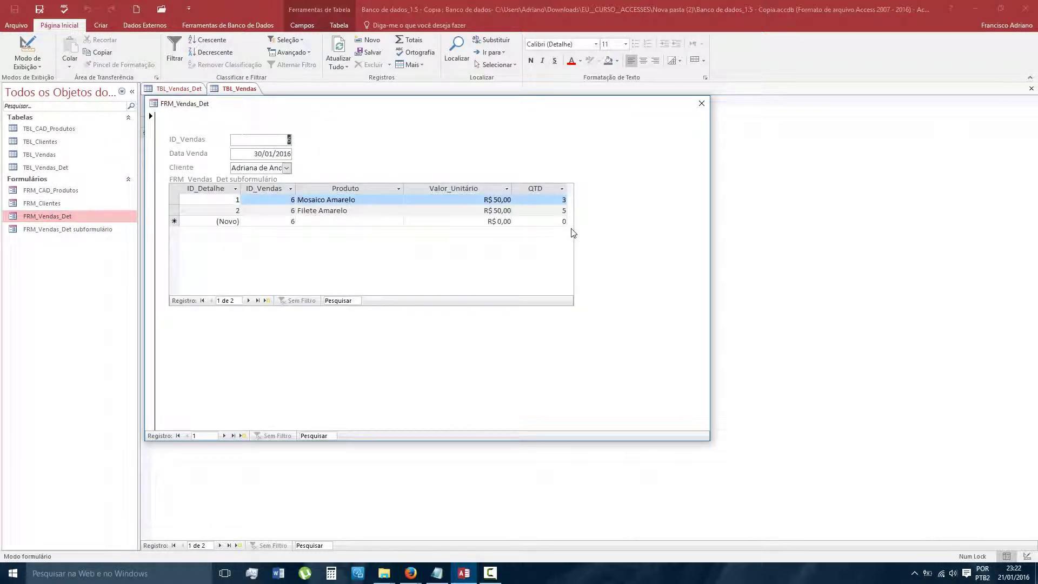
{"action": "left_click", "coordinate": [700, 105]}
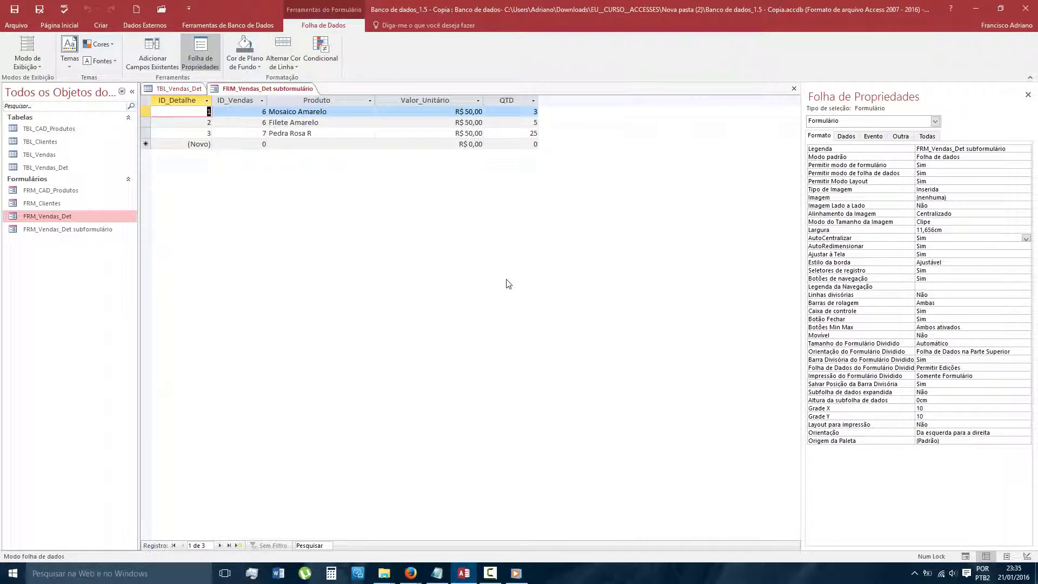
Rename the FRM_Vendas_Det form as FRM_Vendas.
{"action": "right_click", "coordinate": [54, 216]}
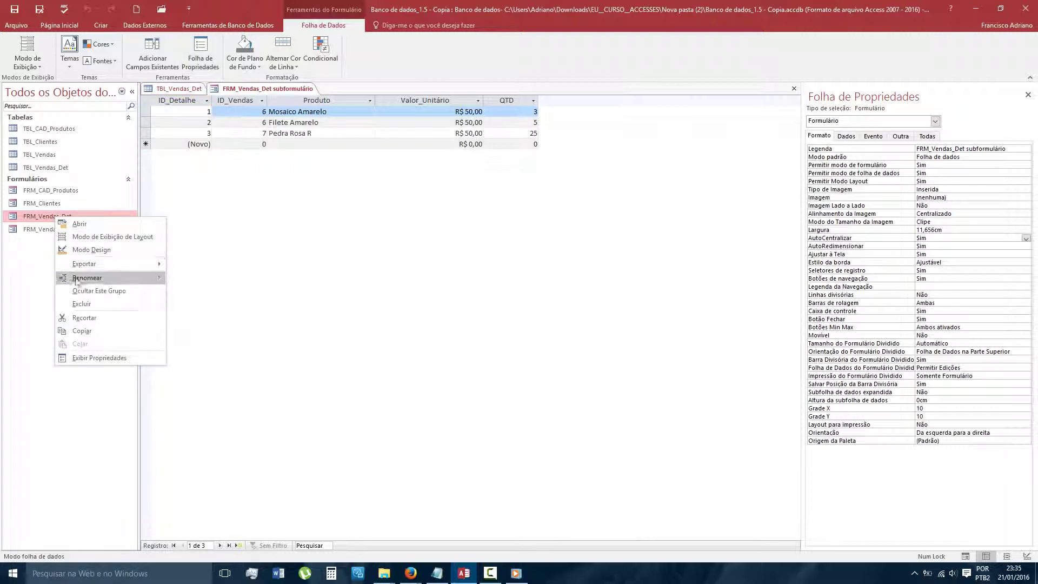
{"action": "left_click", "coordinate": [76, 279]}
{"action": "key", "text": "End"}
{"action": "key", "text": "BackSpace"}
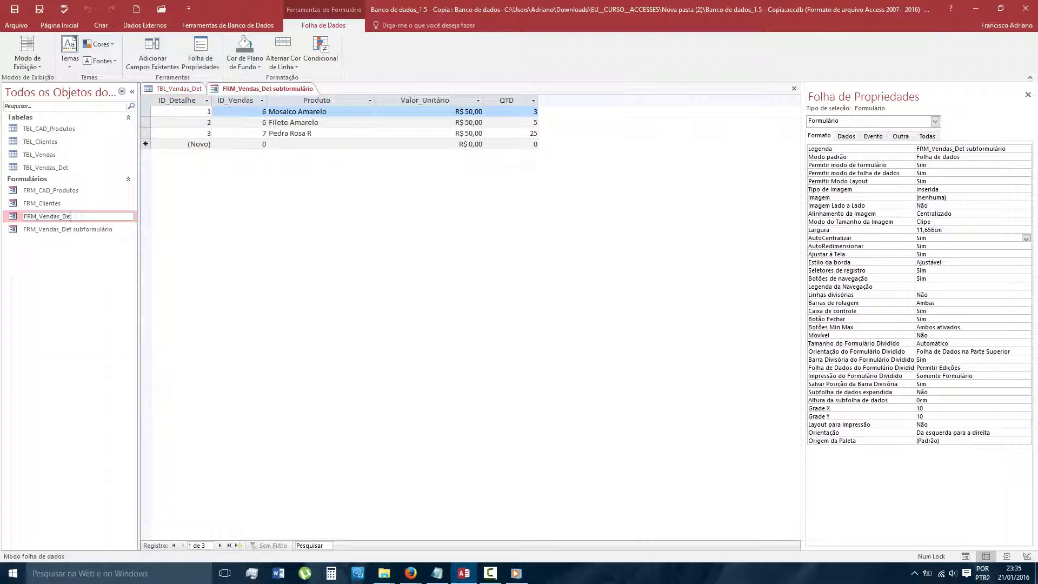
{"action": "key", "text": "Return"}
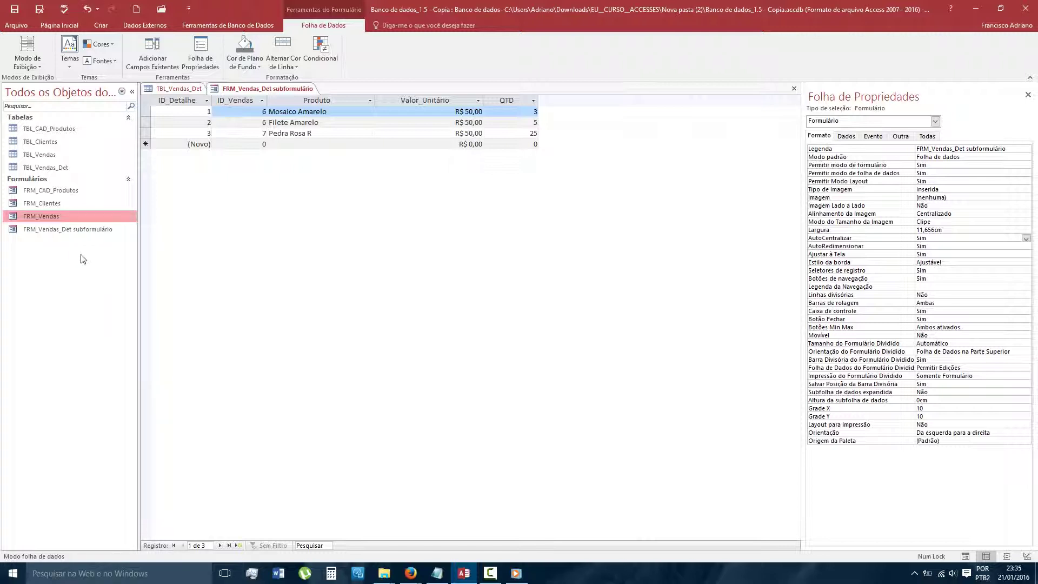
Open FRM_Vendas and add a sale record with Data Venda 18/01/2016 and the sixth customer in the Cliente list.
{"action": "double_click", "coordinate": [42, 217]}
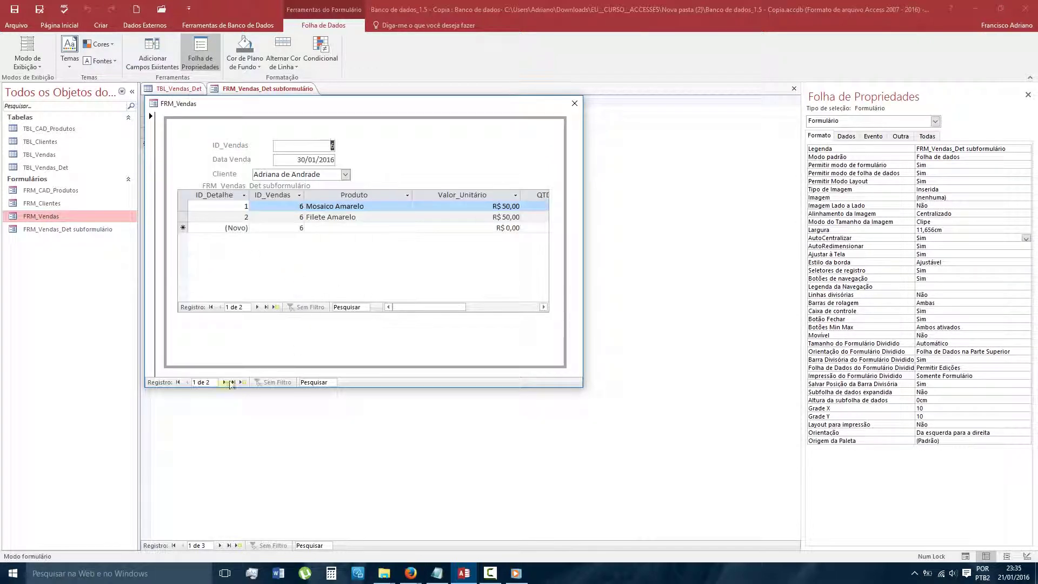
{"action": "left_click", "coordinate": [241, 383]}
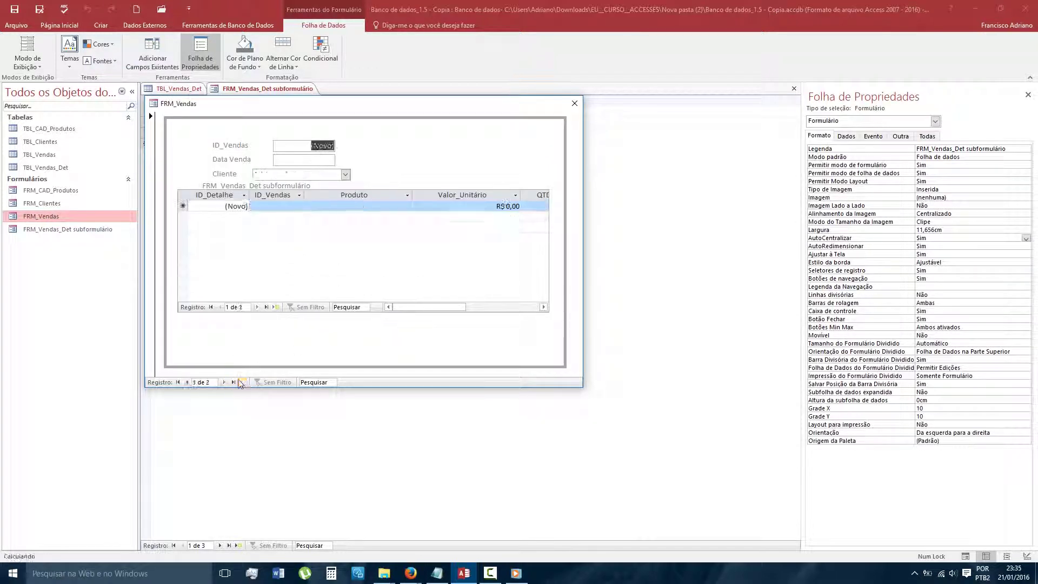
{"action": "left_click", "coordinate": [315, 160]}
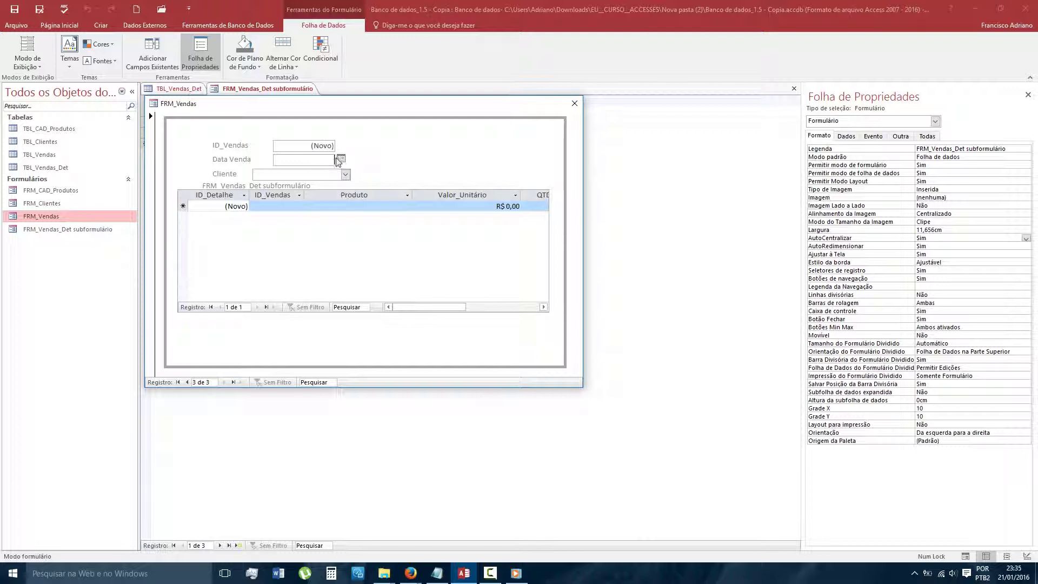
{"action": "left_click", "coordinate": [340, 160]}
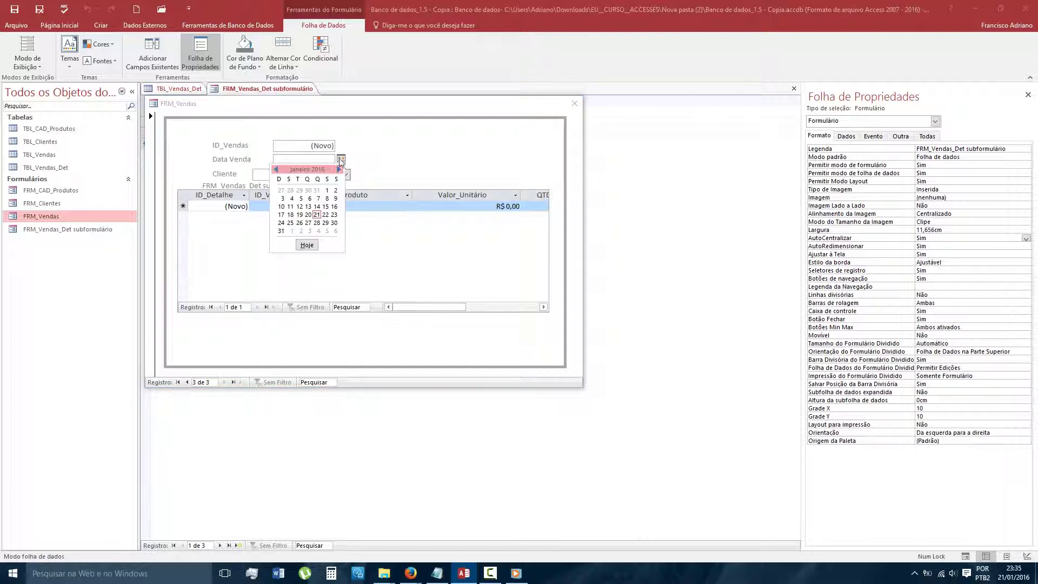
{"action": "left_click", "coordinate": [290, 215]}
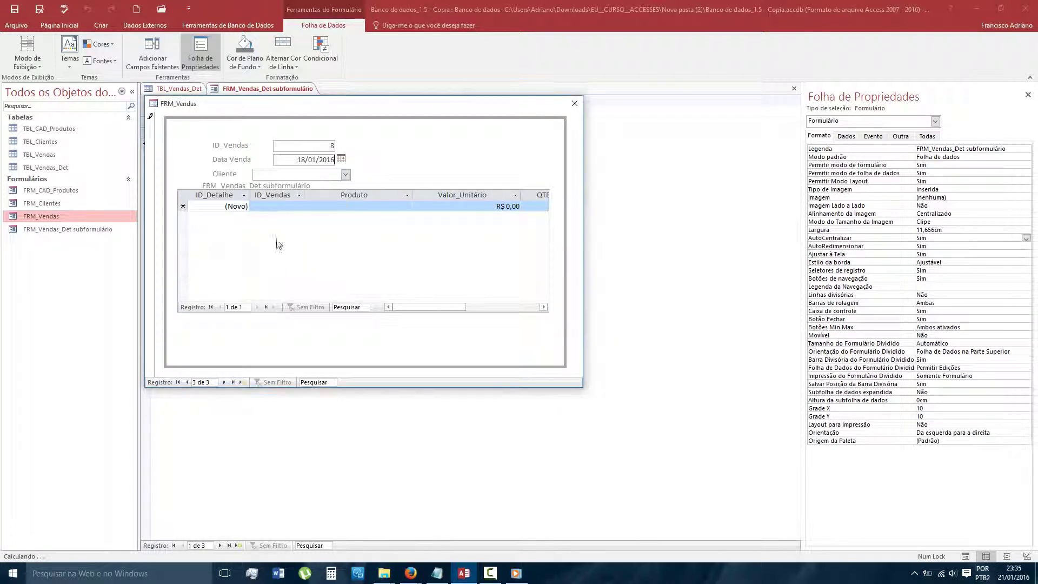
{"action": "left_click", "coordinate": [345, 174]}
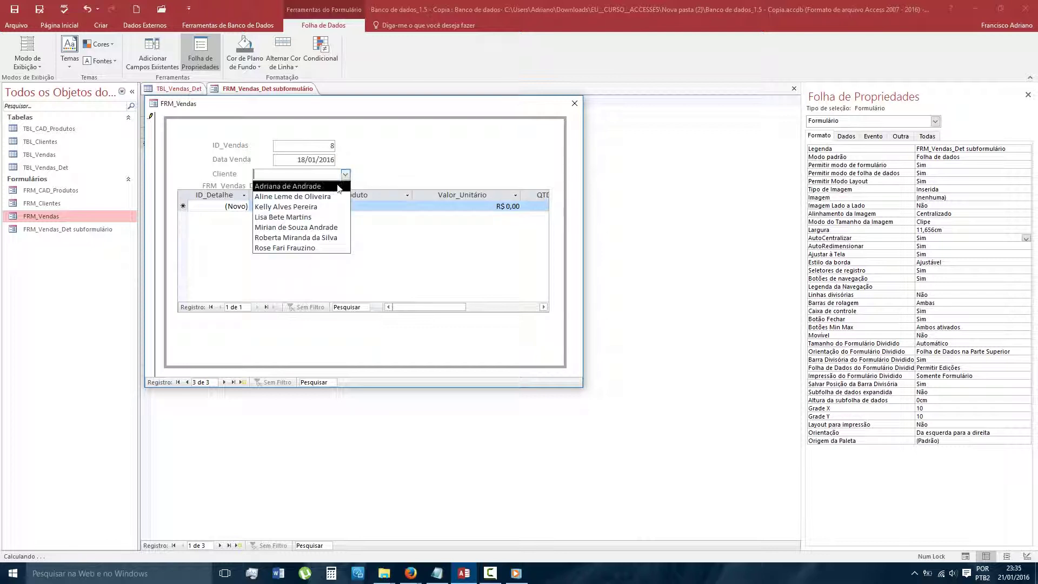
{"action": "left_click", "coordinate": [297, 238]}
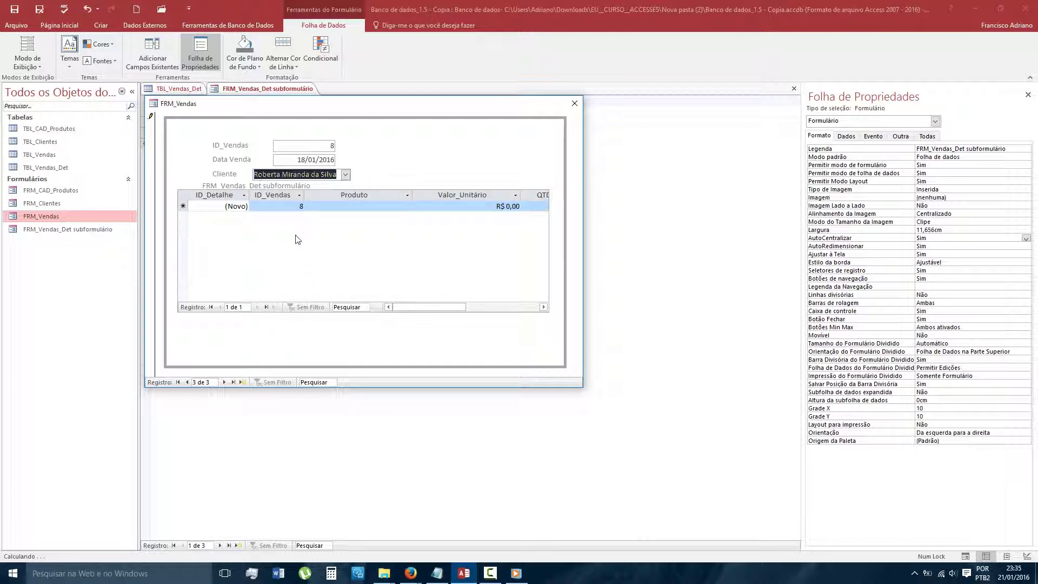
Add a detail line to the new sale with Produto Cavaco Rosa, Valor_Unitário 35 and QTD 2.
{"action": "left_click", "coordinate": [341, 203]}
{"action": "left_click", "coordinate": [407, 206]}
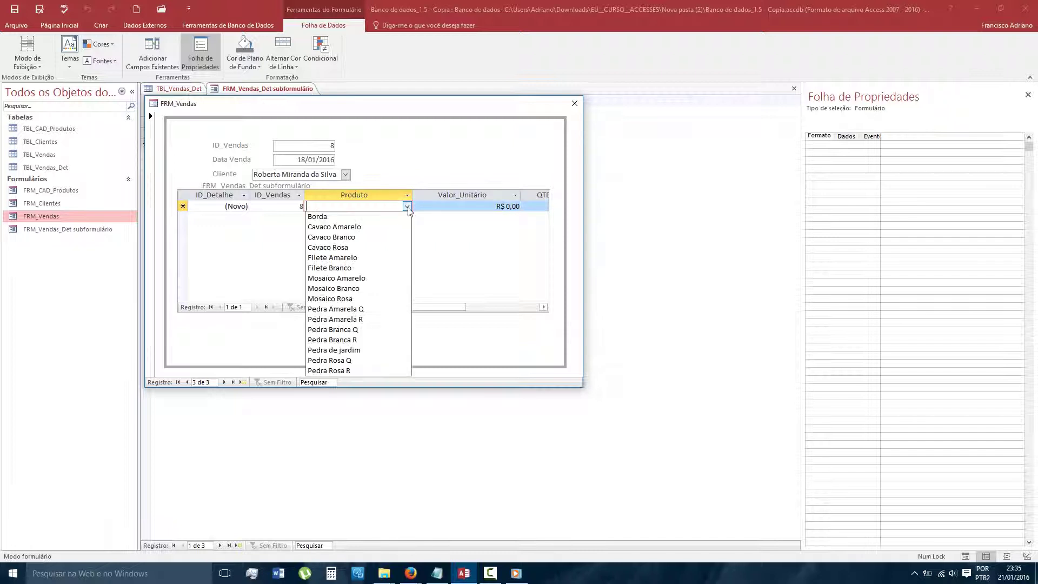
{"action": "left_click", "coordinate": [349, 248]}
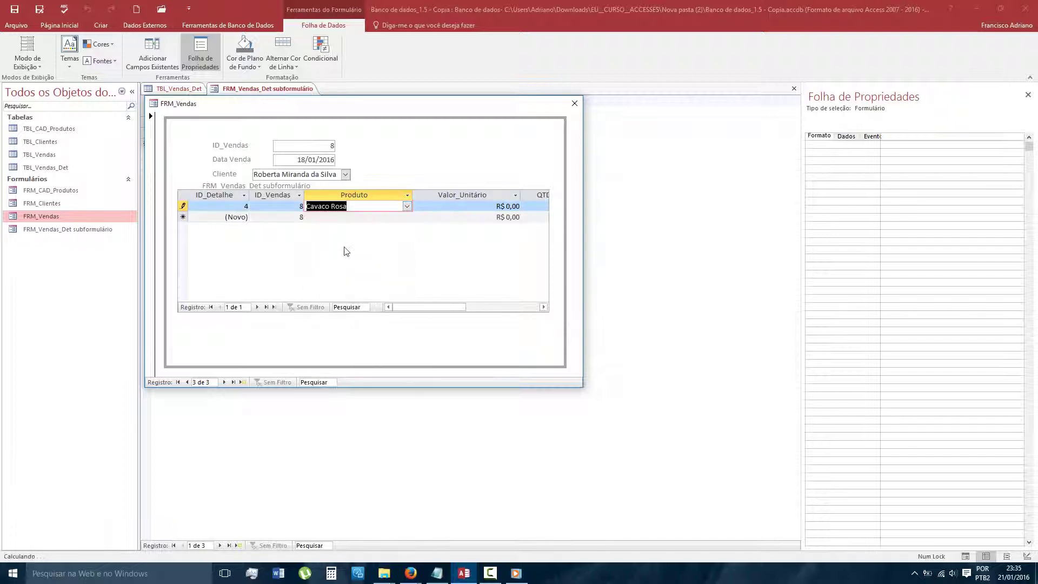
{"action": "left_click", "coordinate": [448, 207]}
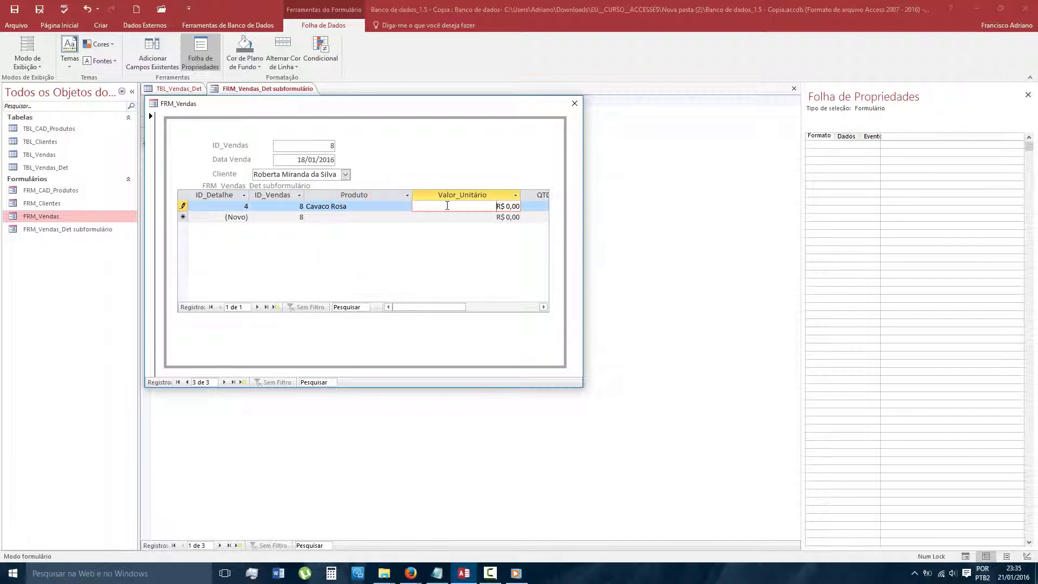
{"action": "key", "text": "shift+Tab"}
{"action": "key", "text": "Tab"}
{"action": "type", "text": "35"}
{"action": "key", "text": "Tab"}
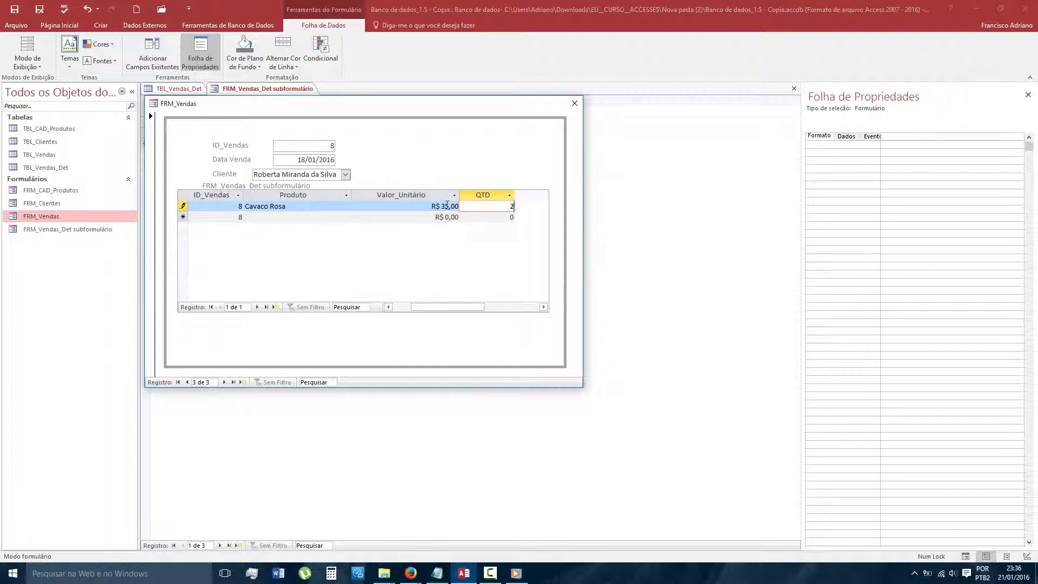
{"action": "type", "text": "2"}
{"action": "key", "text": "Tab"}
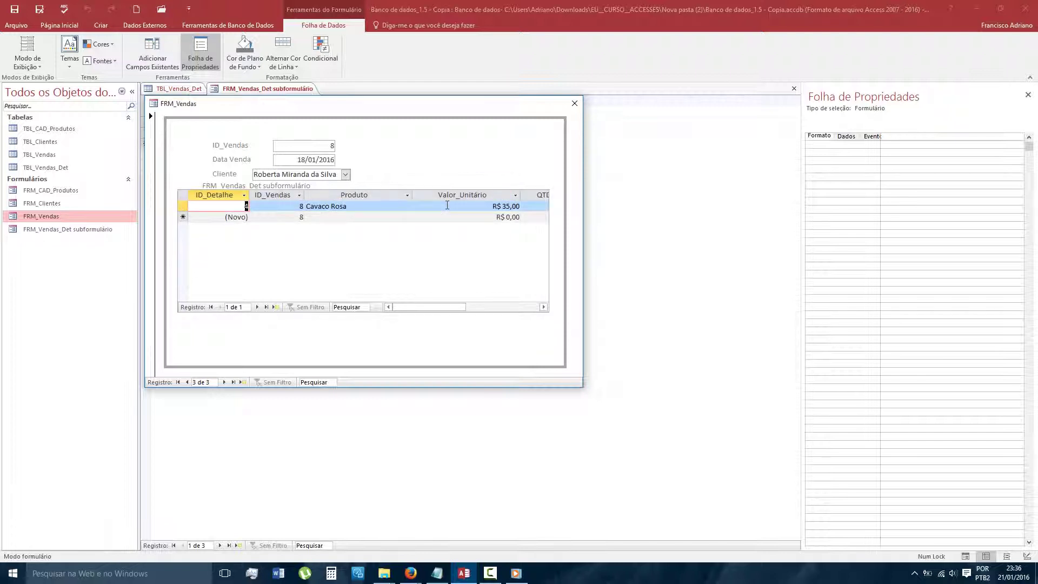
Close the FRM_Vendas form and check the records in TBL_Vendas_Det, the detail subform and TBL_Vendas.
{"action": "left_click", "coordinate": [178, 89]}
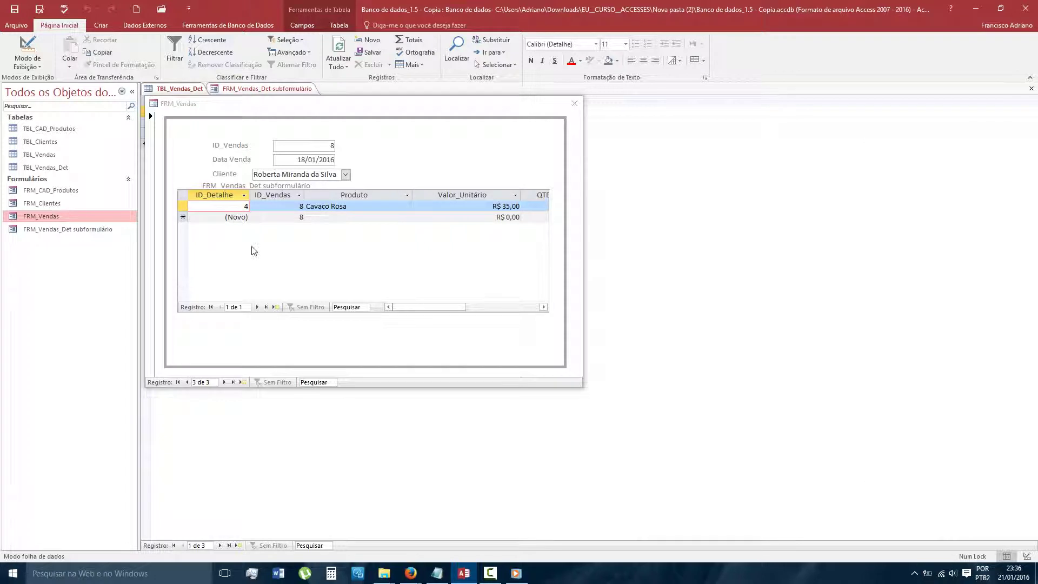
{"action": "left_click", "coordinate": [572, 104]}
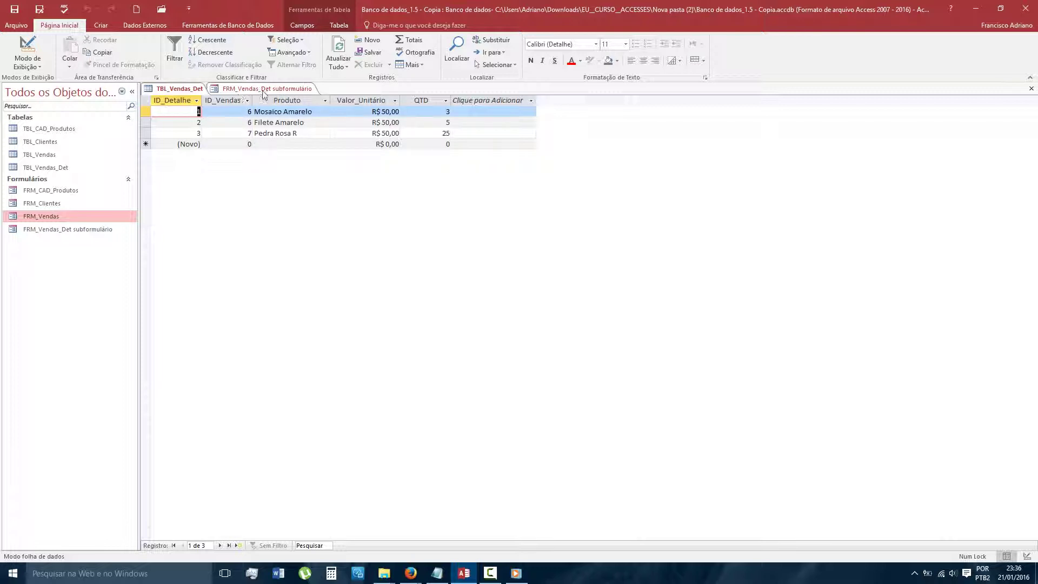
{"action": "left_click", "coordinate": [287, 89]}
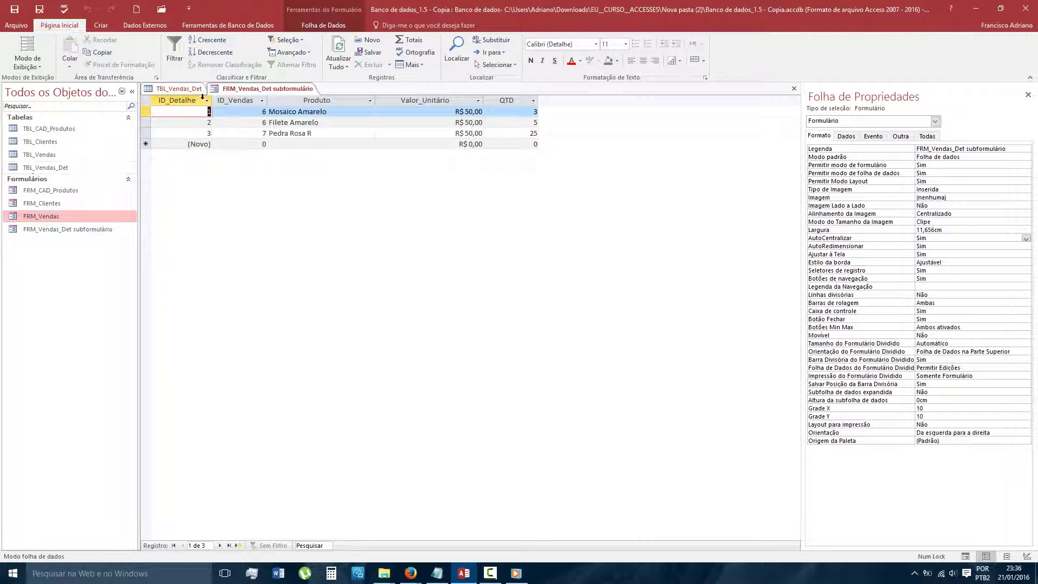
{"action": "double_click", "coordinate": [39, 168]}
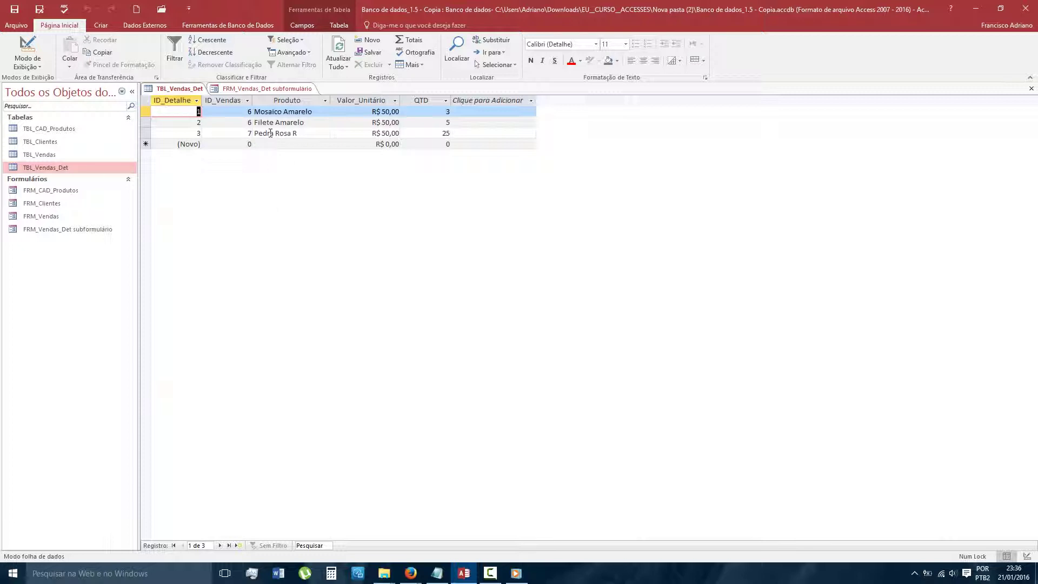
{"action": "left_click", "coordinate": [45, 157]}
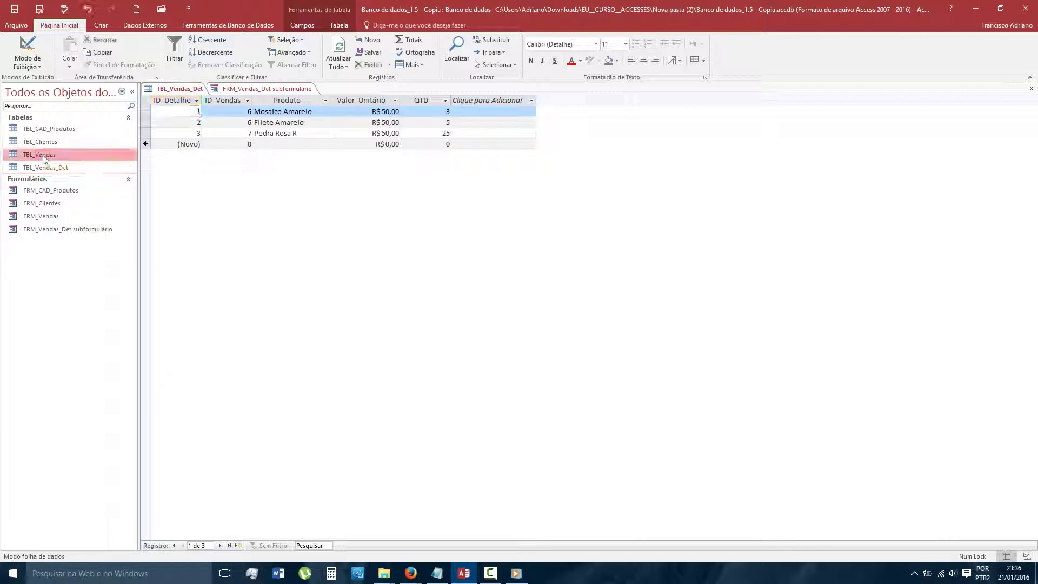
{"action": "double_click", "coordinate": [44, 157]}
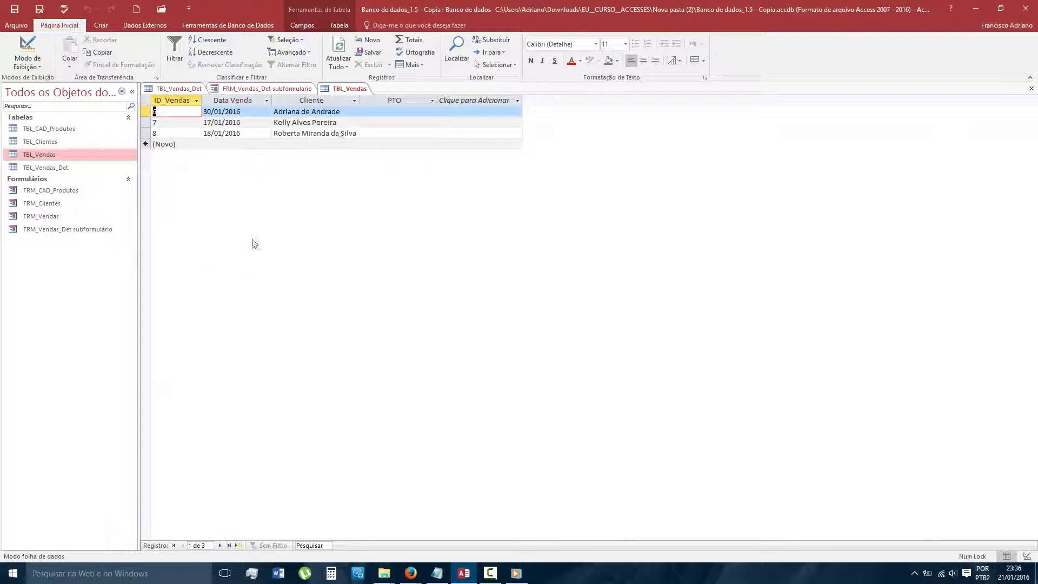
Delete the empty PTO field from the TBL_Vendas table.
{"action": "left_click", "coordinate": [391, 99]}
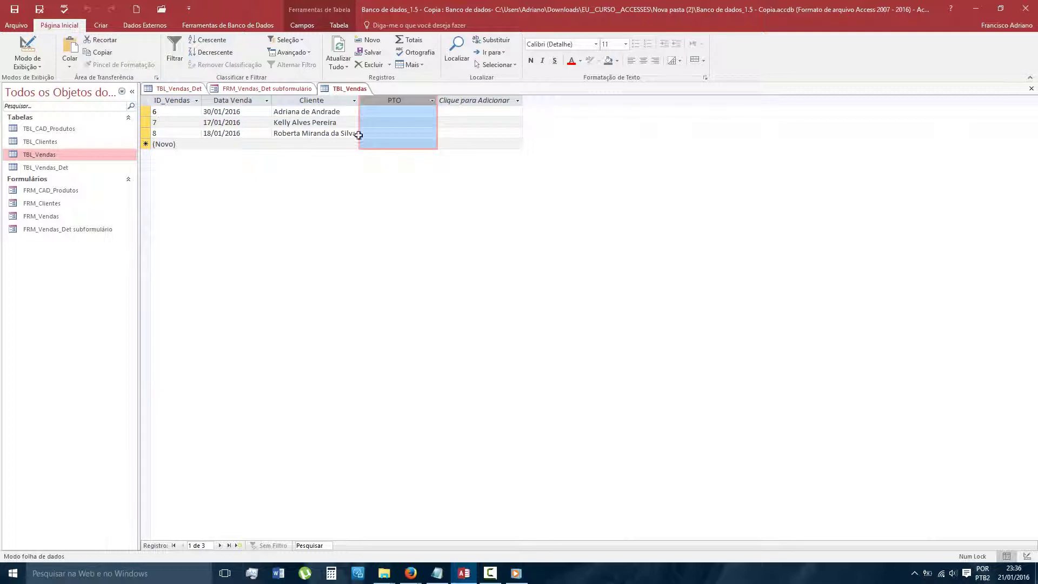
{"action": "right_click", "coordinate": [382, 102]}
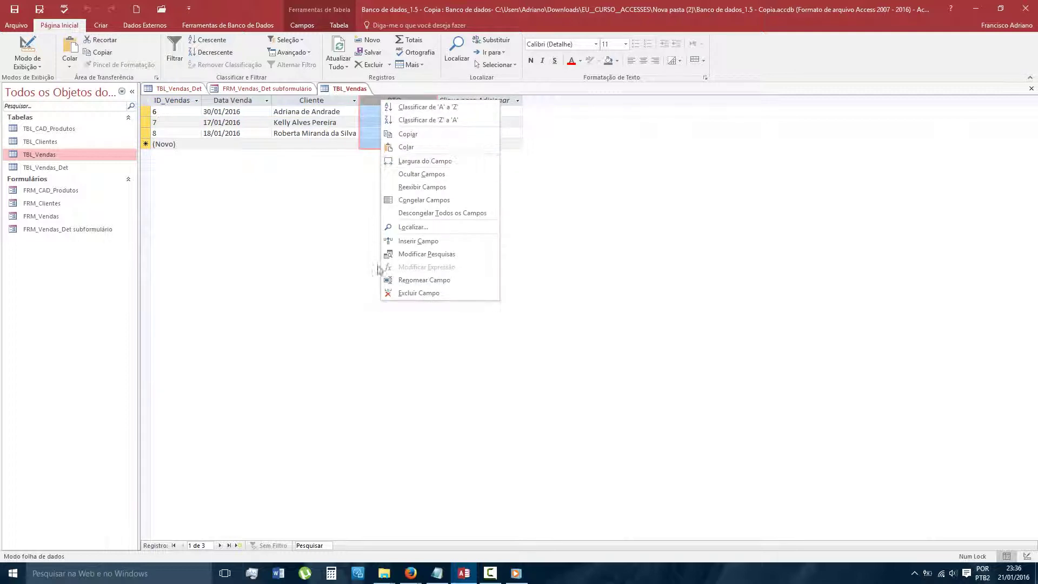
{"action": "left_click", "coordinate": [403, 293]}
{"action": "left_click", "coordinate": [492, 320]}
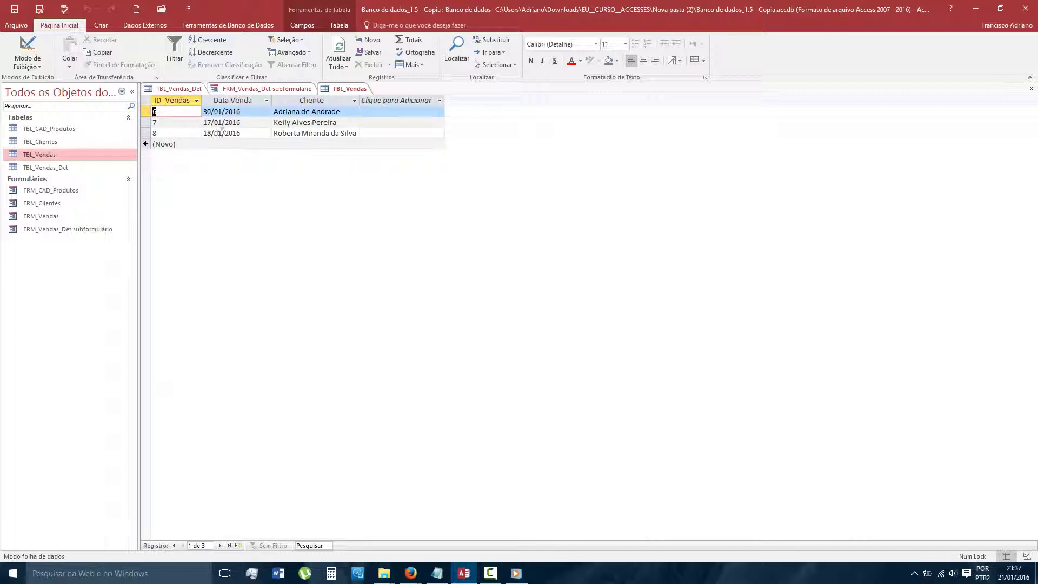
Refresh the detail subform's records and compare them with the sales in TBL_Vendas and the lines in TBL_Vendas_Det.
{"action": "left_click", "coordinate": [260, 89]}
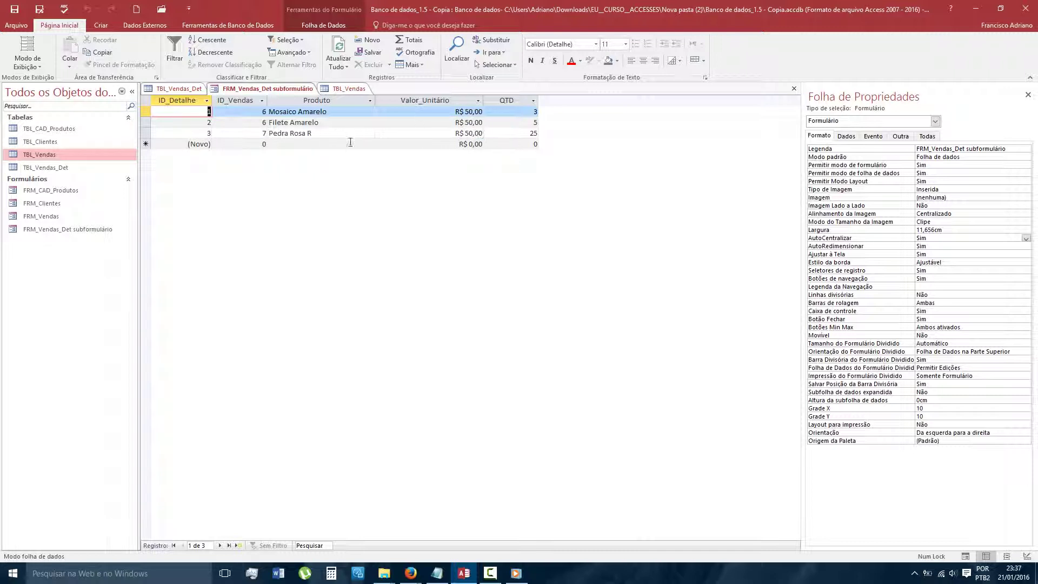
{"action": "left_click", "coordinate": [335, 177]}
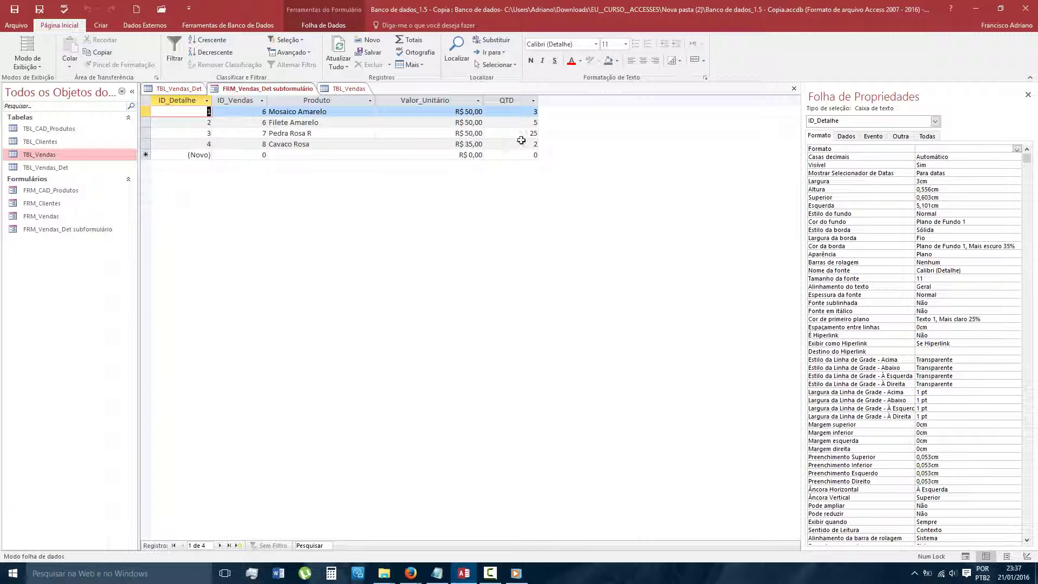
{"action": "left_click", "coordinate": [346, 89]}
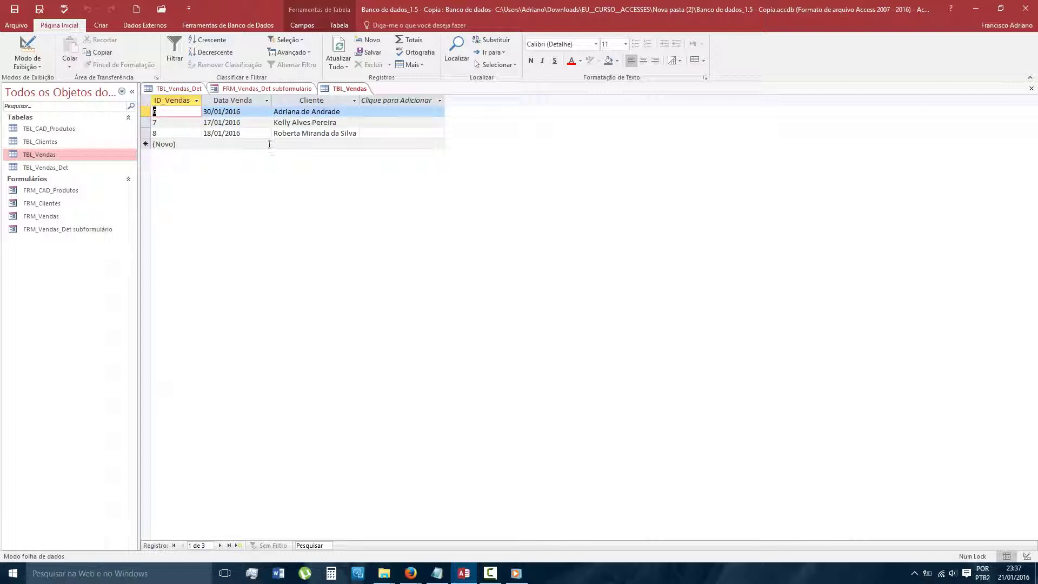
{"action": "left_click", "coordinate": [176, 88]}
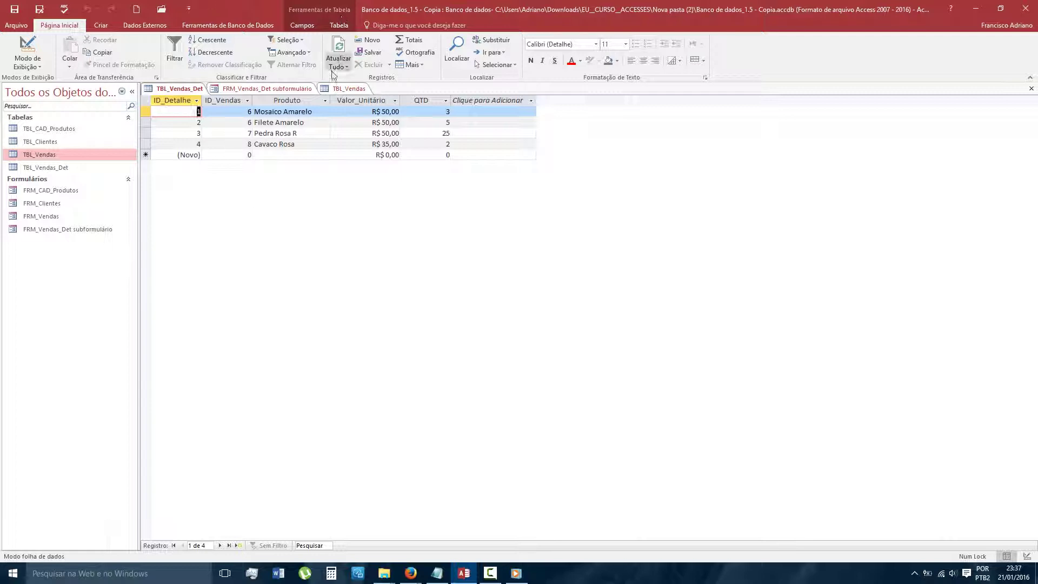
{"action": "left_click", "coordinate": [282, 88]}
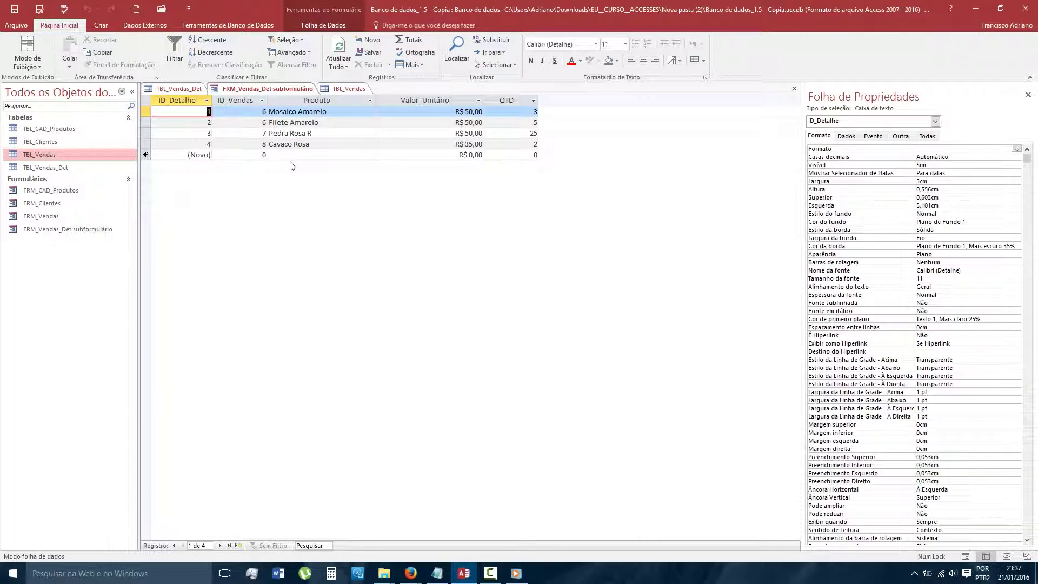
{"action": "left_click", "coordinate": [175, 90]}
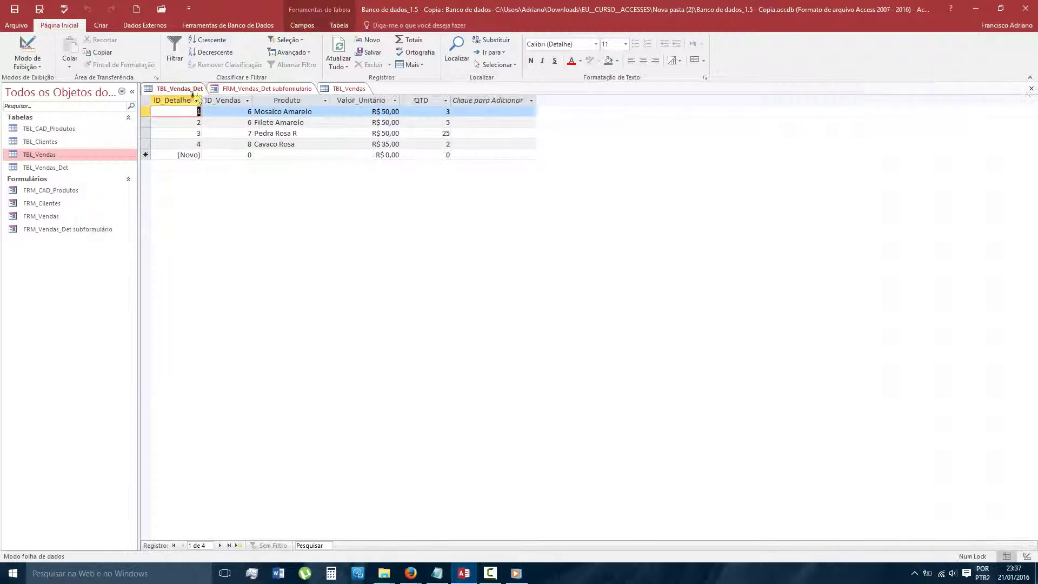
{"action": "left_click", "coordinate": [346, 90]}
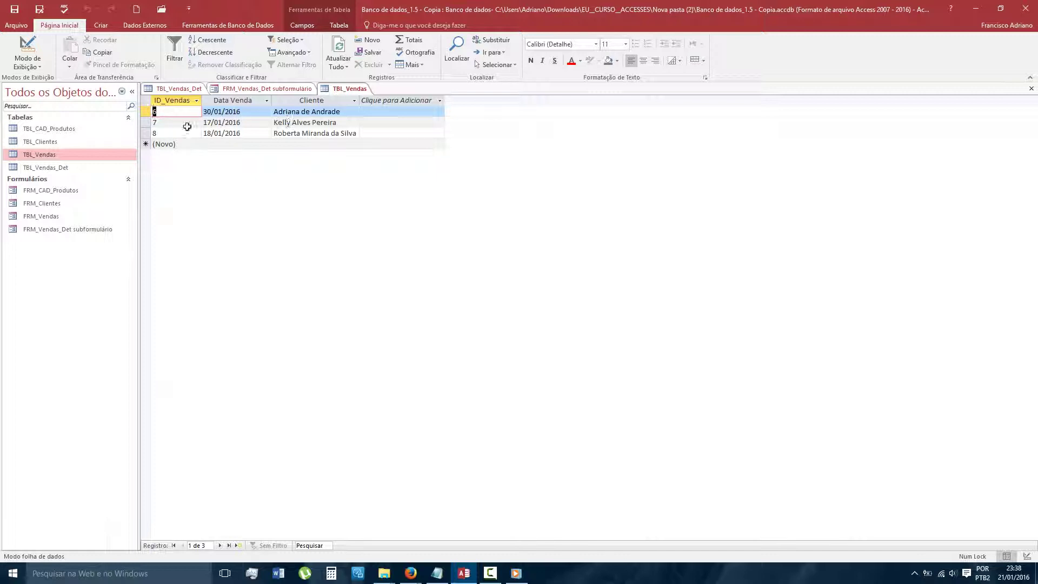
{"action": "left_click", "coordinate": [273, 89]}
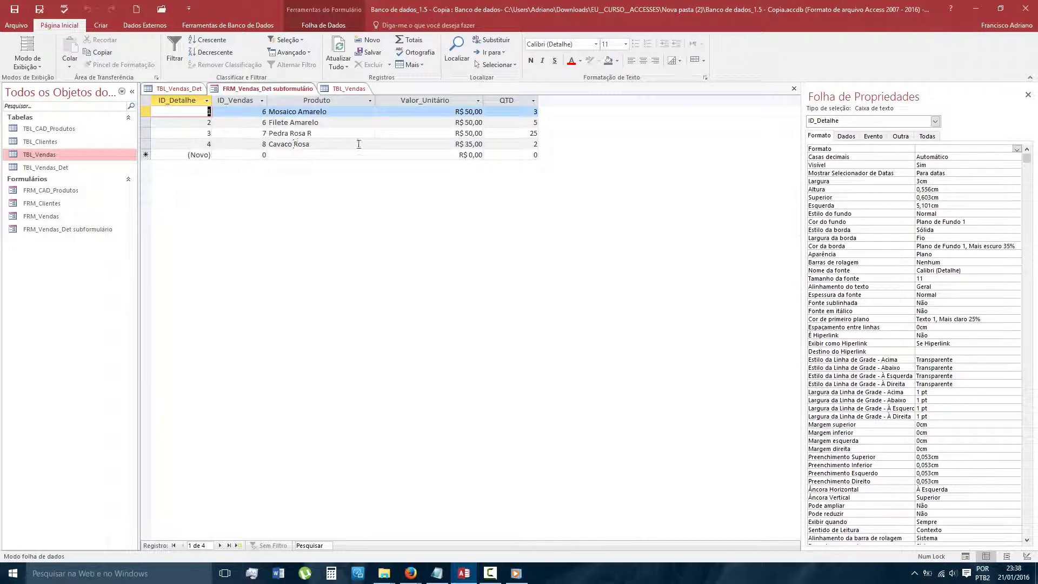
{"action": "left_click", "coordinate": [181, 89]}
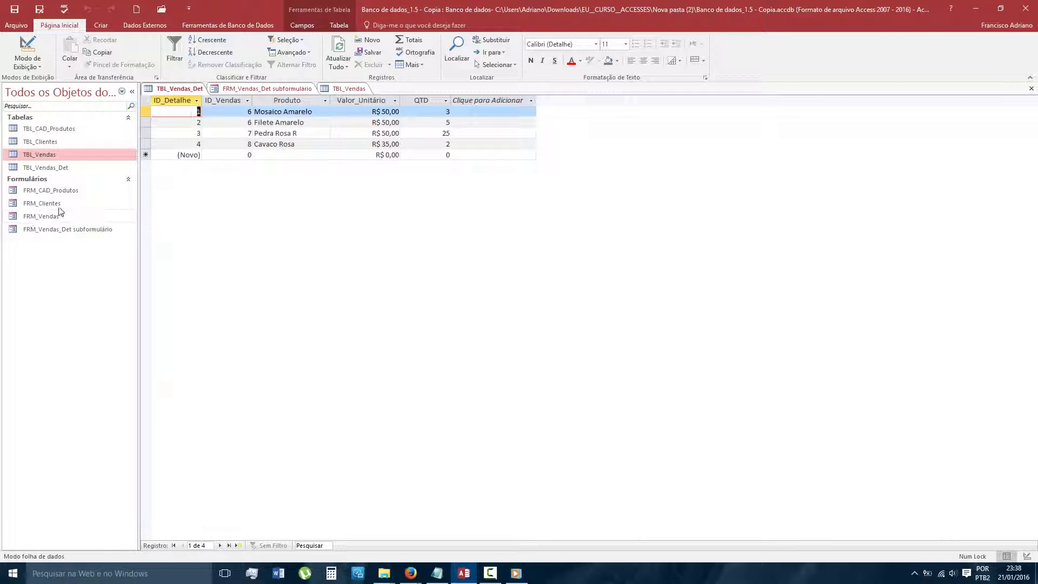
Open FRM_Vendas and add a sale record with Data Venda 06/02/2016 and a customer from the Cliente list.
{"action": "left_click", "coordinate": [42, 219]}
{"action": "double_click", "coordinate": [42, 224]}
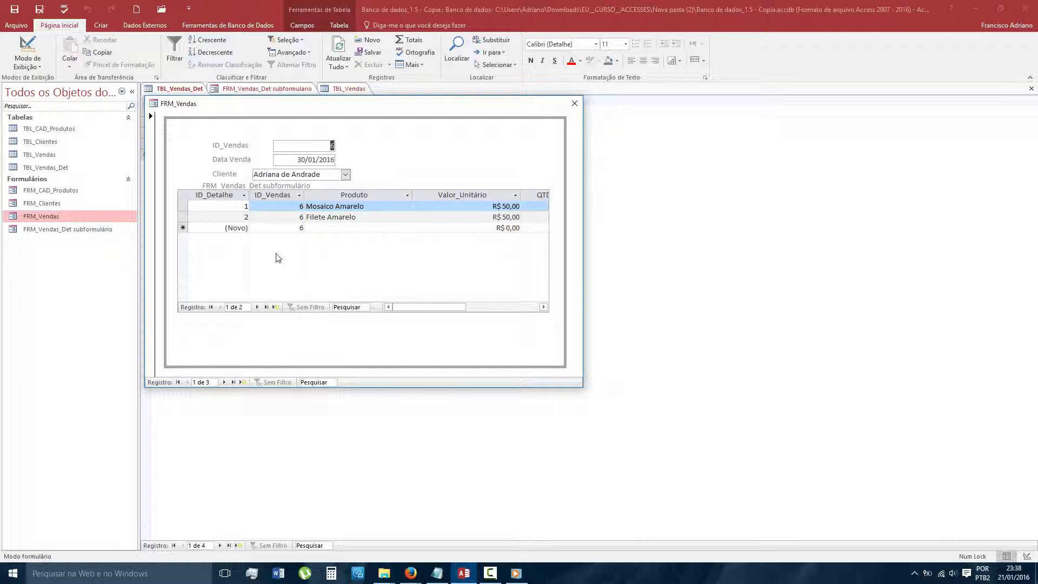
{"action": "key", "text": "F5"}
{"action": "left_click", "coordinate": [243, 382]}
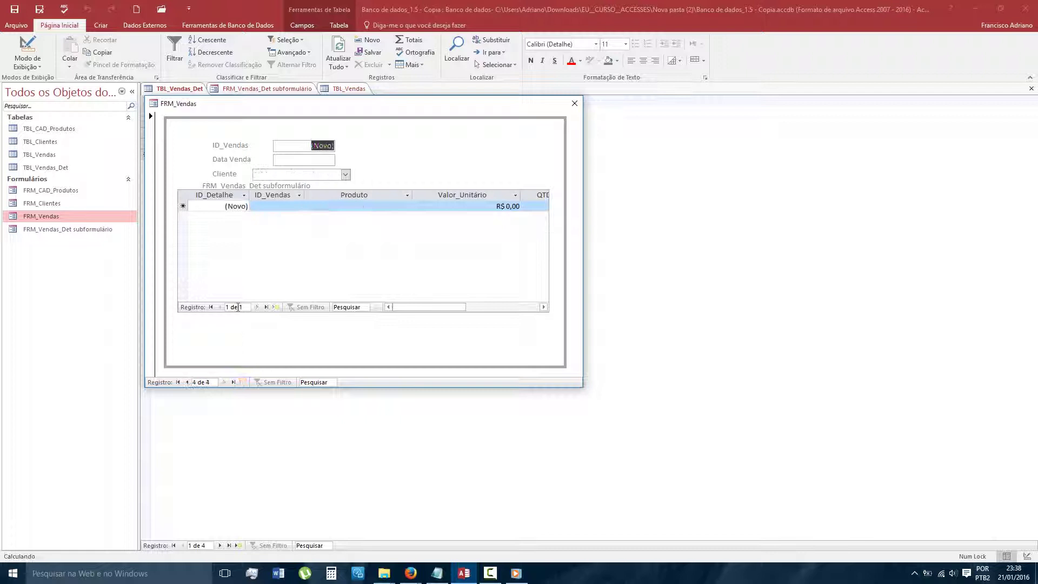
{"action": "left_click", "coordinate": [327, 160]}
{"action": "left_click", "coordinate": [341, 159]}
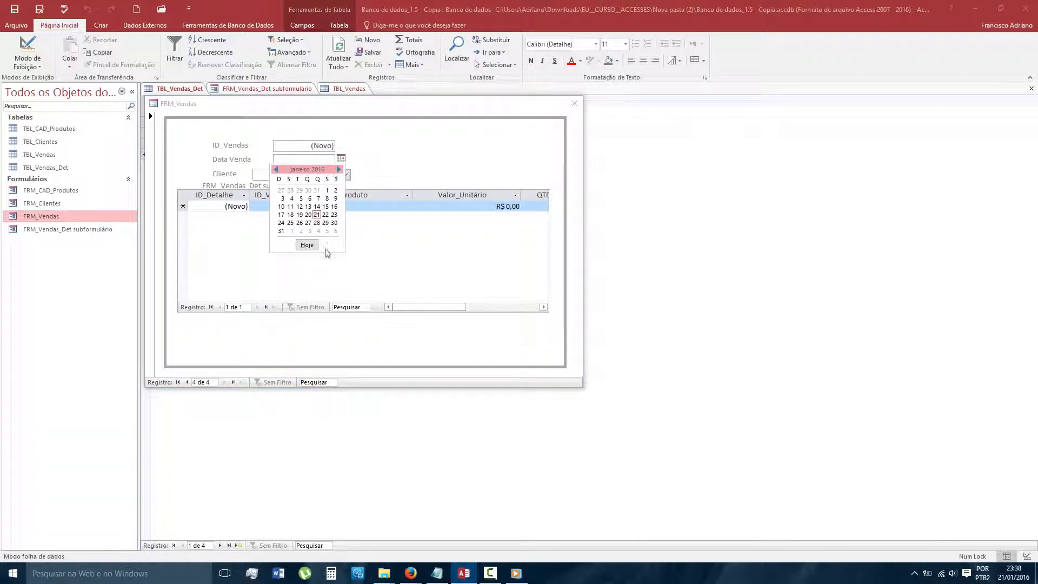
{"action": "left_click", "coordinate": [340, 170]}
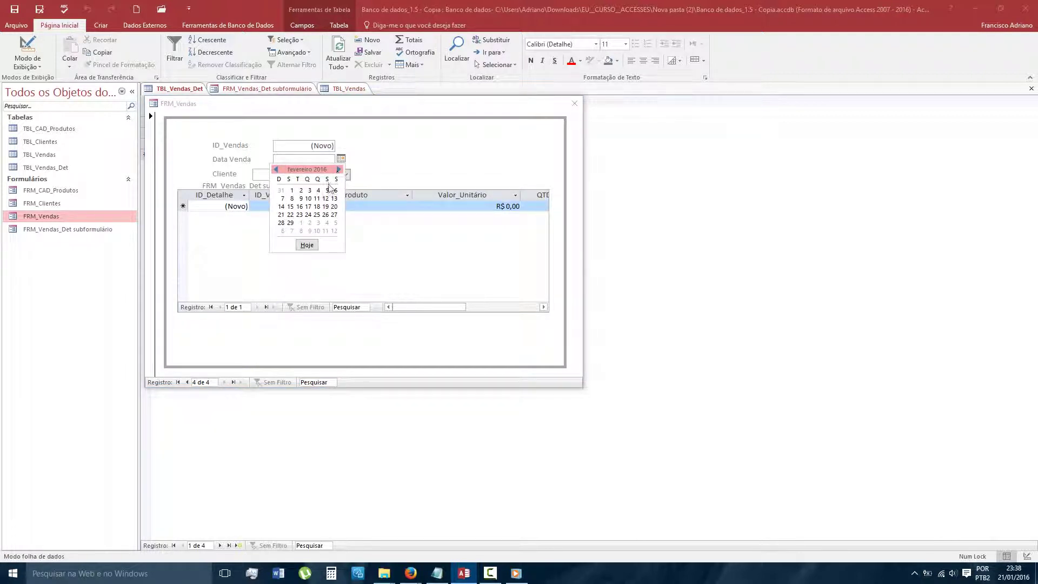
{"action": "left_click", "coordinate": [335, 191]}
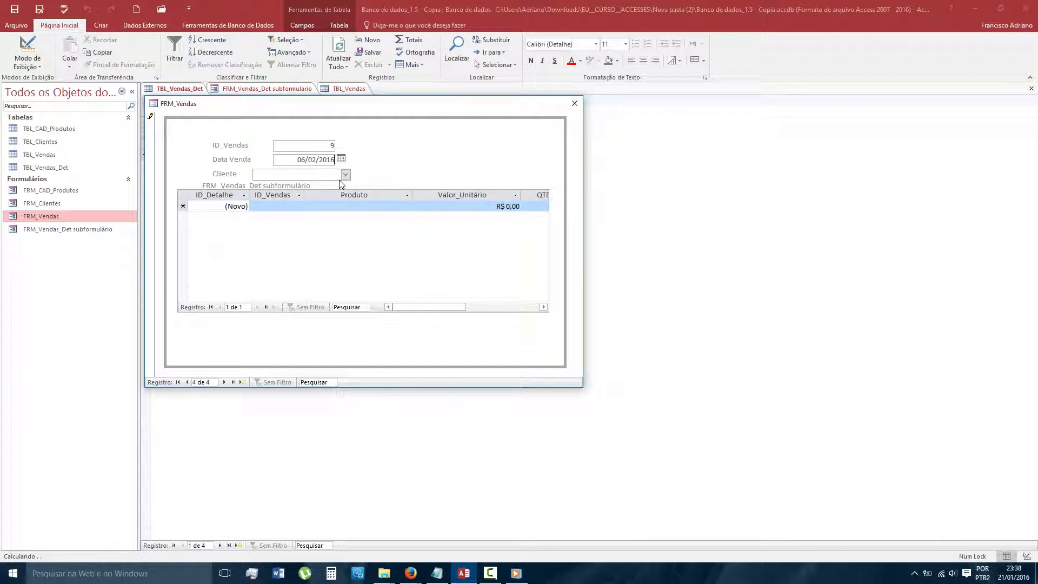
{"action": "left_click", "coordinate": [345, 174]}
{"action": "left_click", "coordinate": [282, 218]}
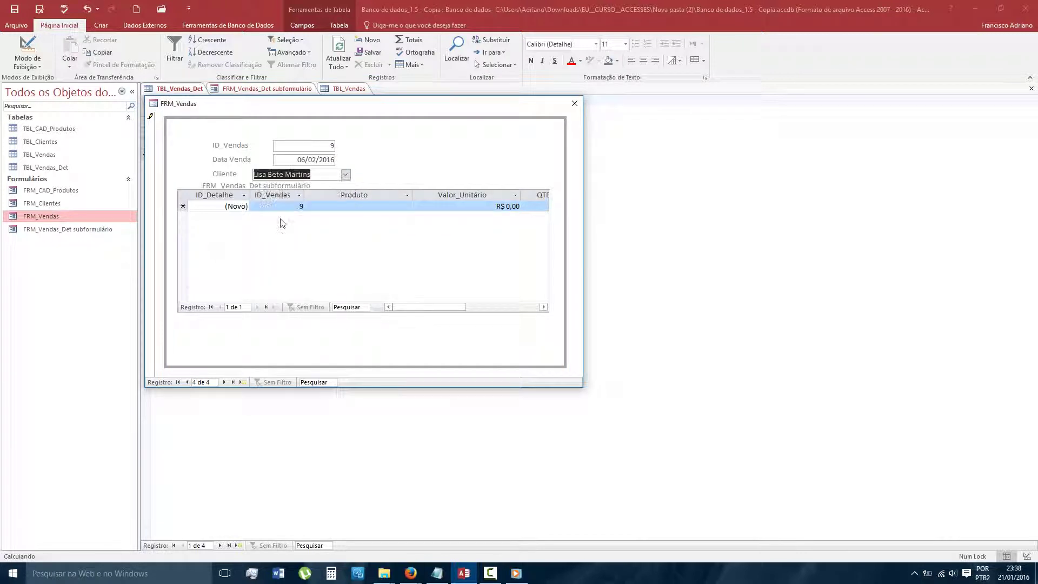
Add a detail line to this sale with Produto Filete Amarelo, Valor_Unitário 50 and QTD 150.
{"action": "left_click", "coordinate": [318, 207]}
{"action": "left_click", "coordinate": [407, 206]}
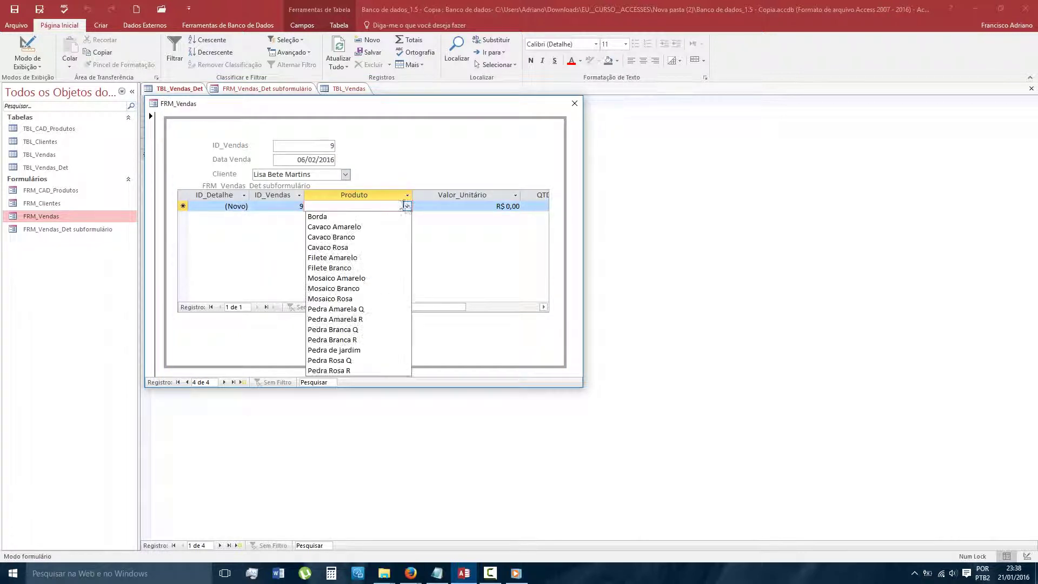
{"action": "left_click", "coordinate": [332, 258]}
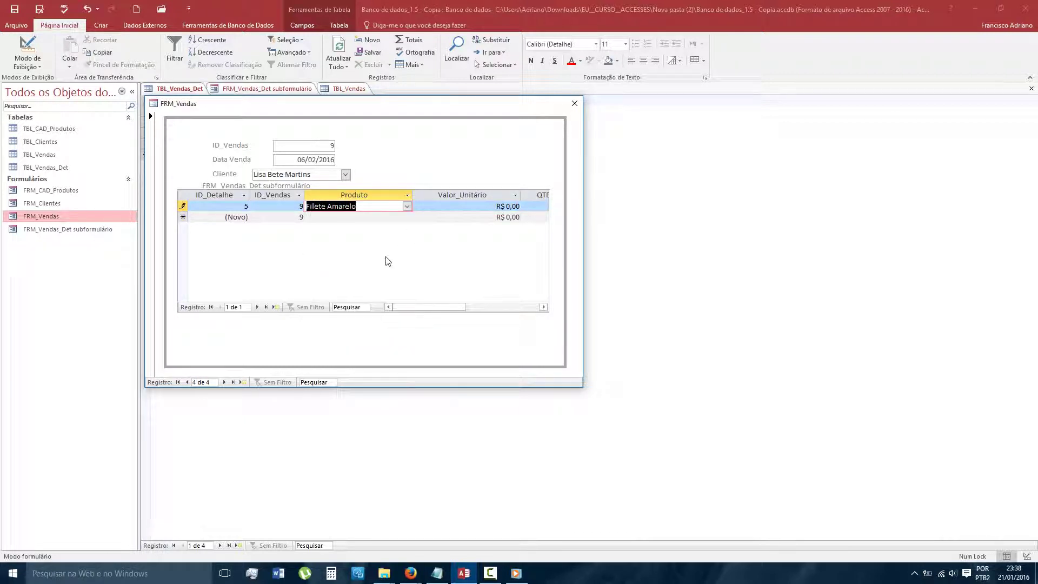
{"action": "key", "text": "Tab"}
{"action": "type", "text": "50"}
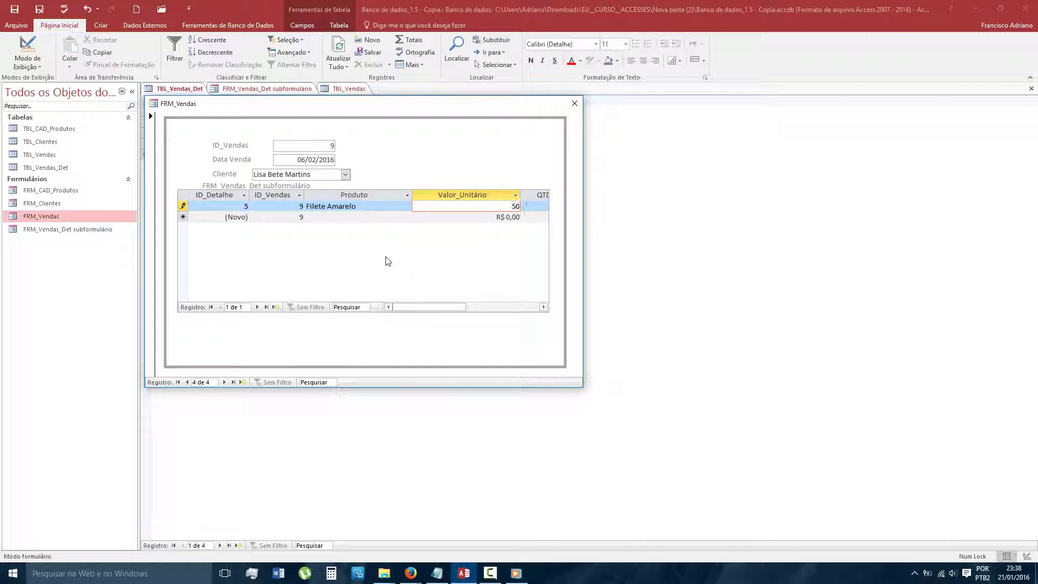
{"action": "key", "text": "Tab"}
{"action": "type", "text": "1"}
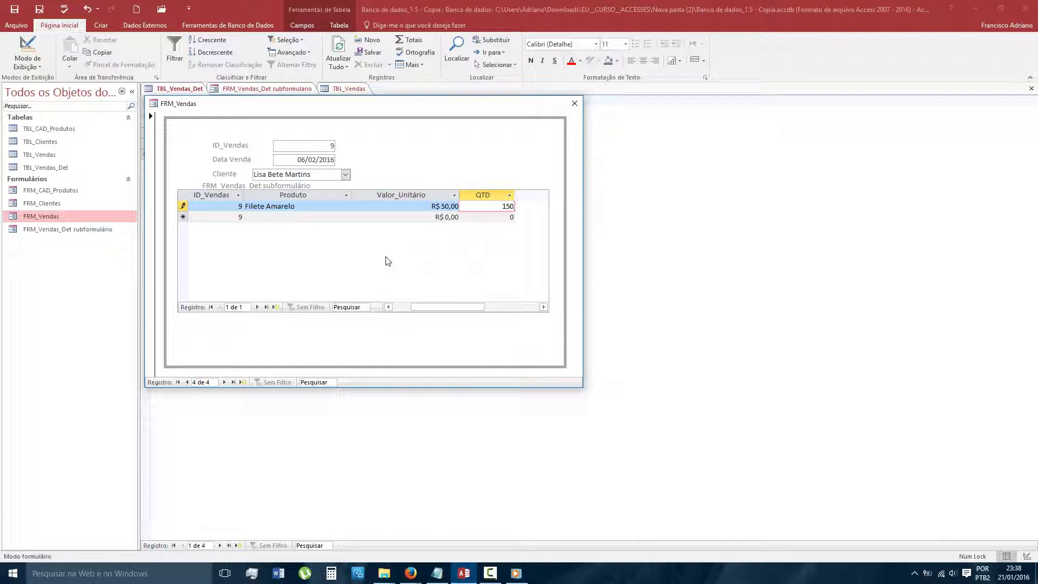
{"action": "key", "text": "Tab"}
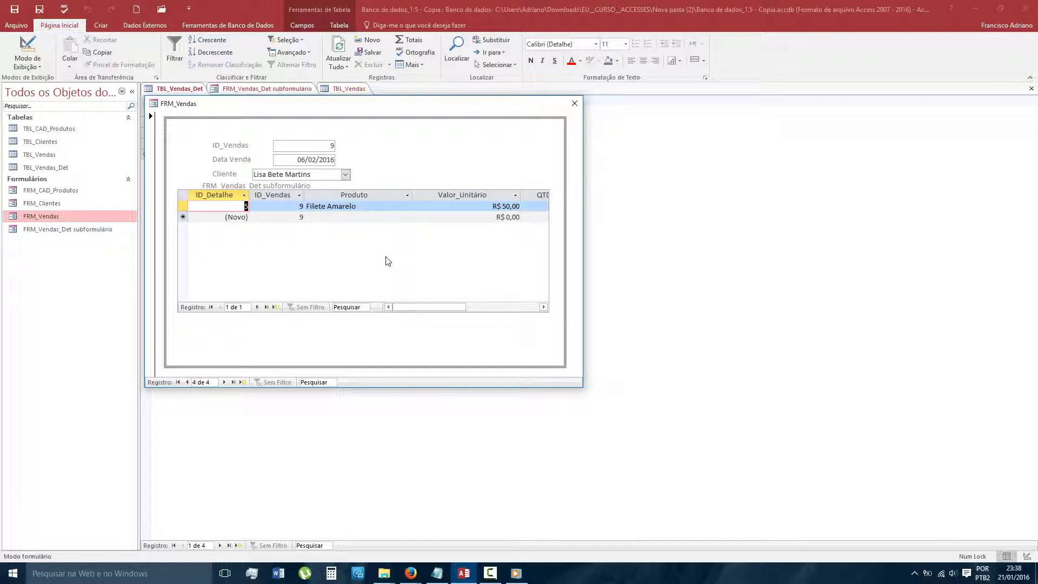
Close the sales form and check the latest sale in TBL_Vendas, the detail subform and TBL_Vendas_Det.
{"action": "left_click", "coordinate": [574, 106]}
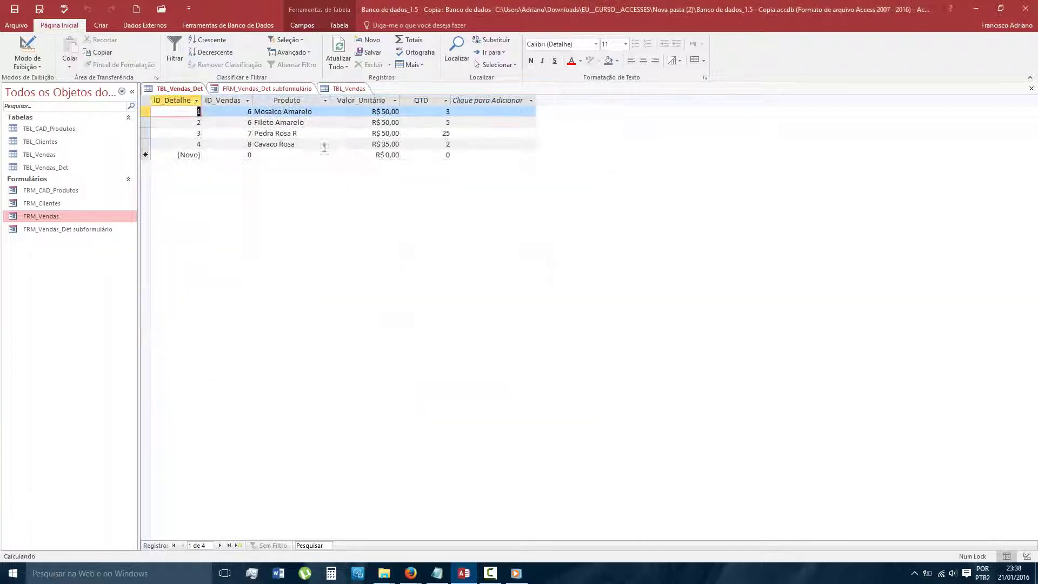
{"action": "left_click", "coordinate": [341, 88]}
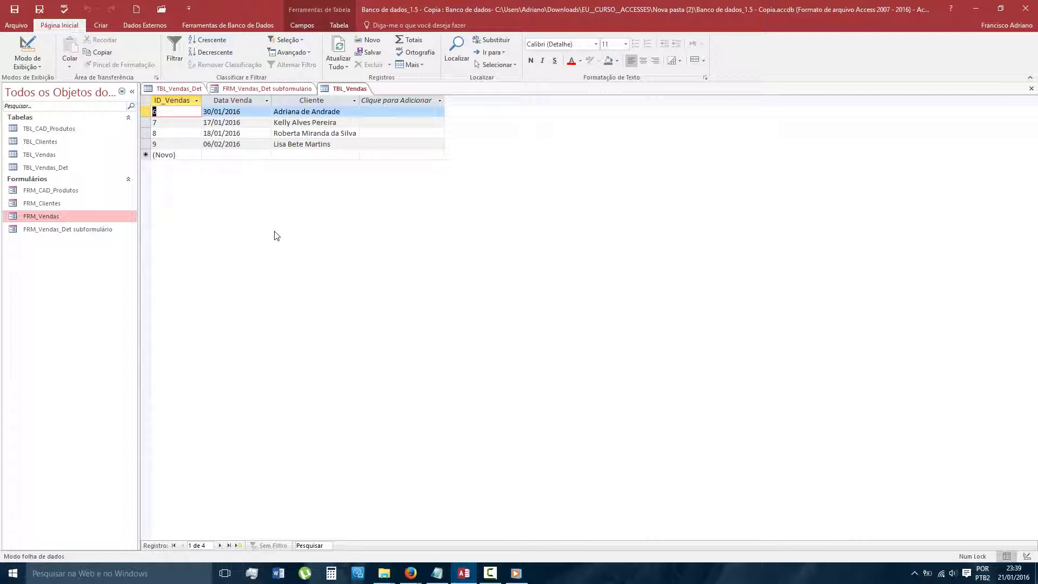
{"action": "left_click", "coordinate": [281, 89]}
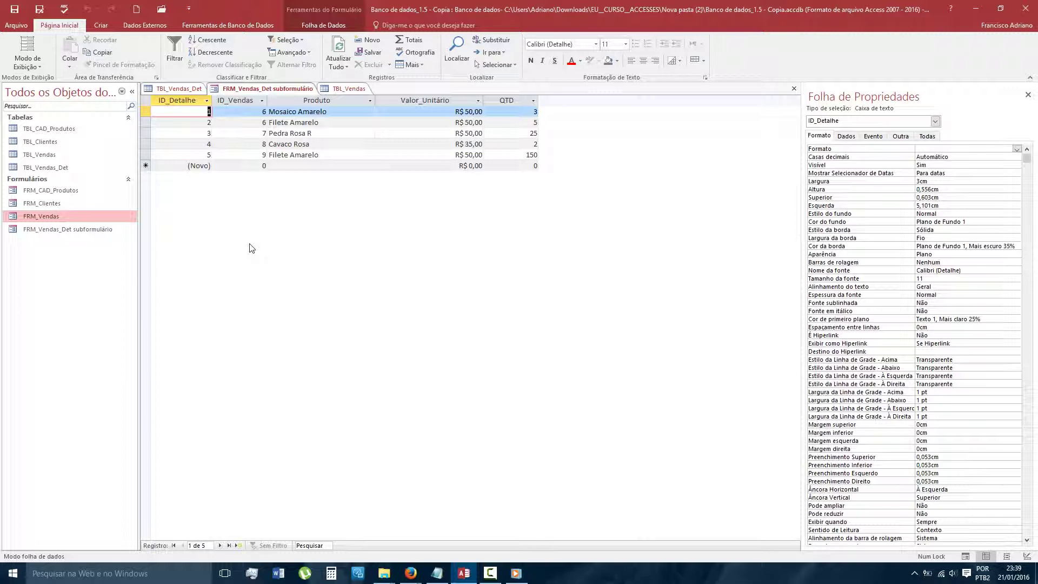
{"action": "left_click", "coordinate": [178, 88]}
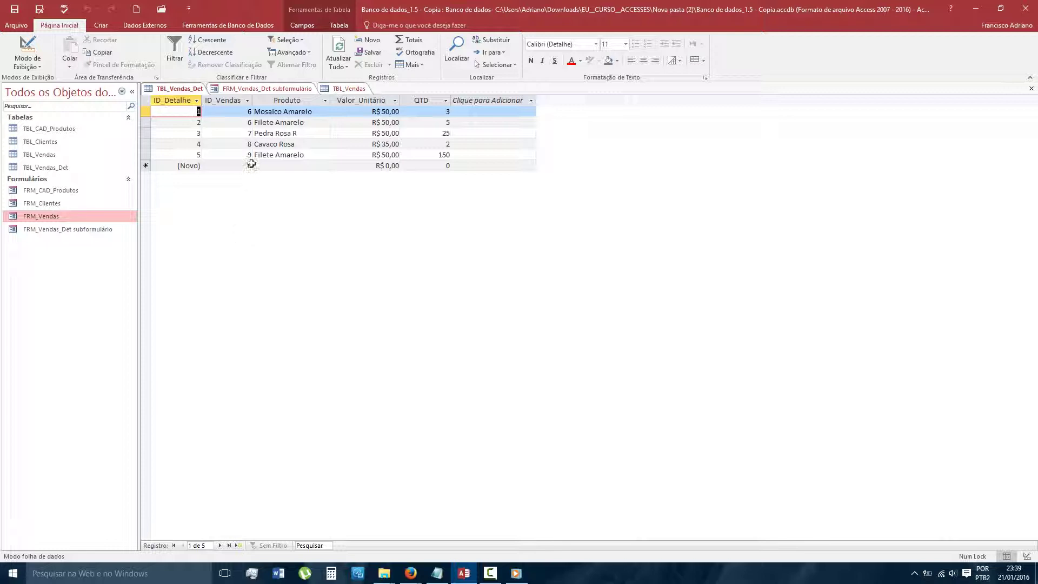
{"action": "left_click", "coordinate": [350, 89]}
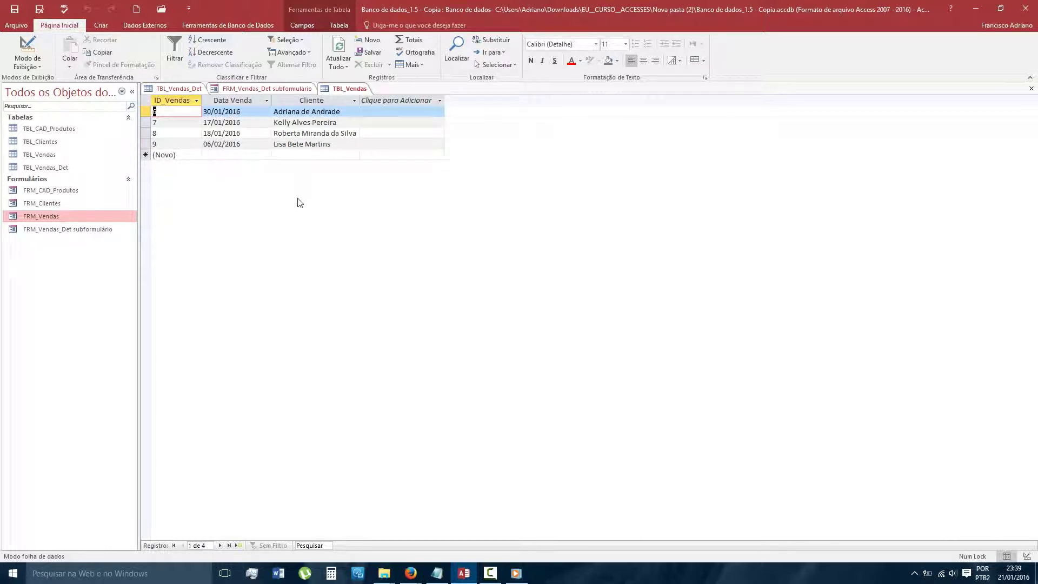